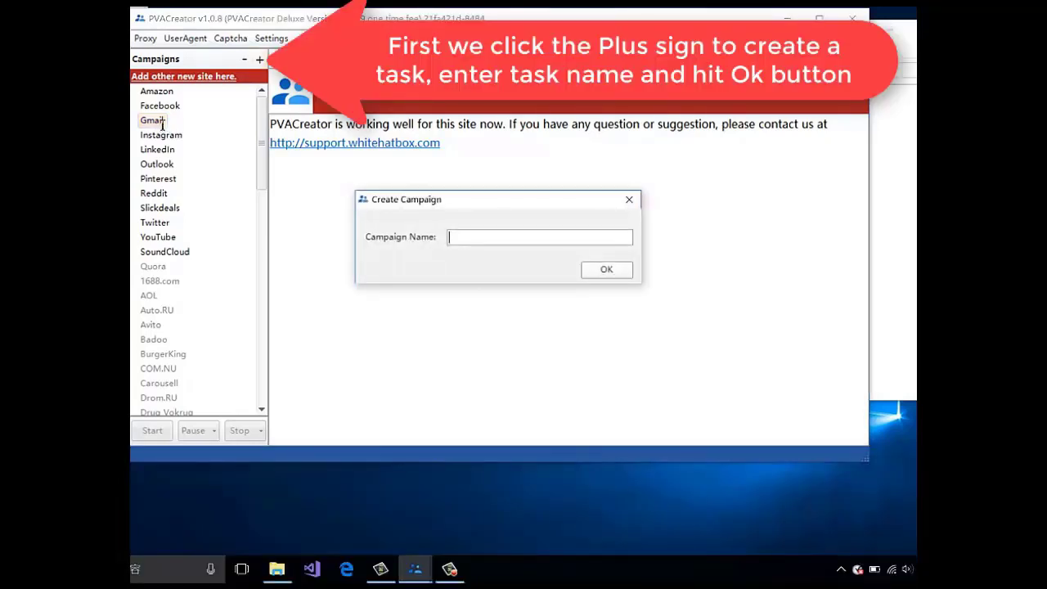
- Create a new campaign named gmail
{"action": "type", "text": "gmail"}
{"action": "key", "text": "Tab"}
{"action": "key", "text": "Return"}
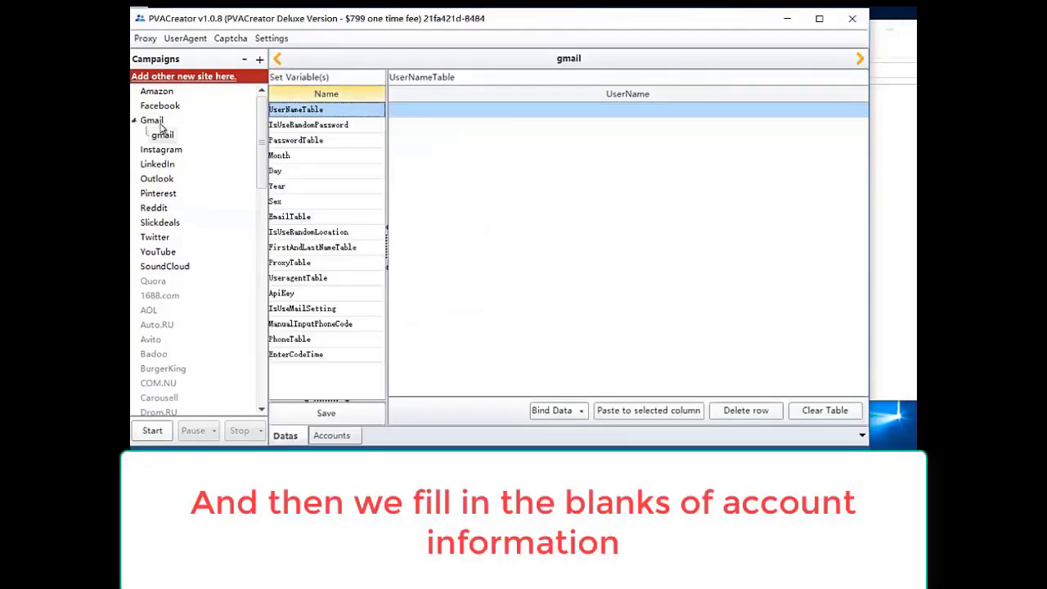
- Read the instructions for IsUseRandomPassword, PasswordTable and Day, then return to UserNameTable
{"action": "key", "text": "Down"}
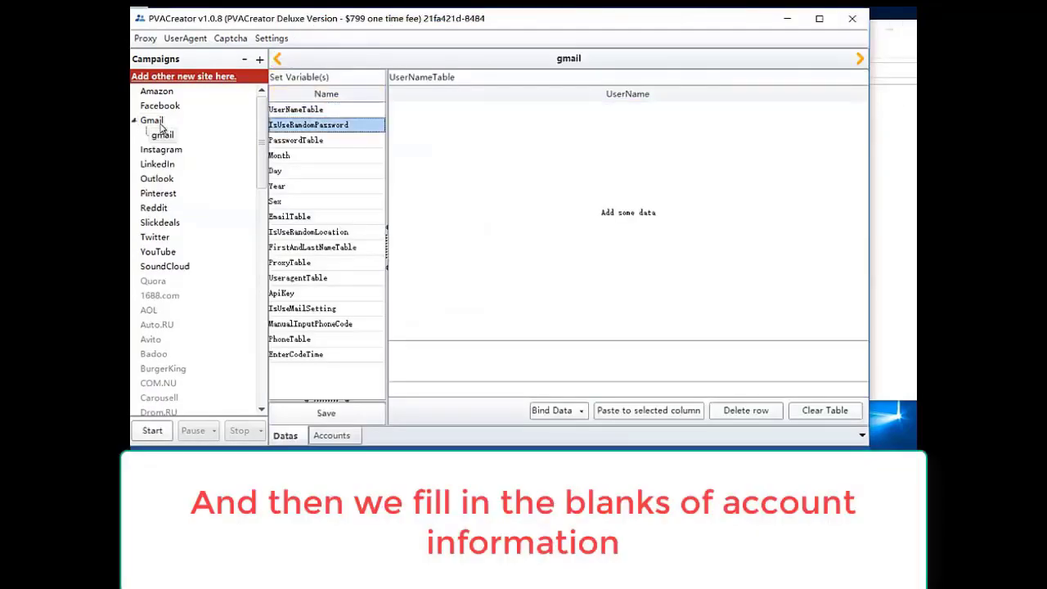
{"action": "key", "text": "Down"}
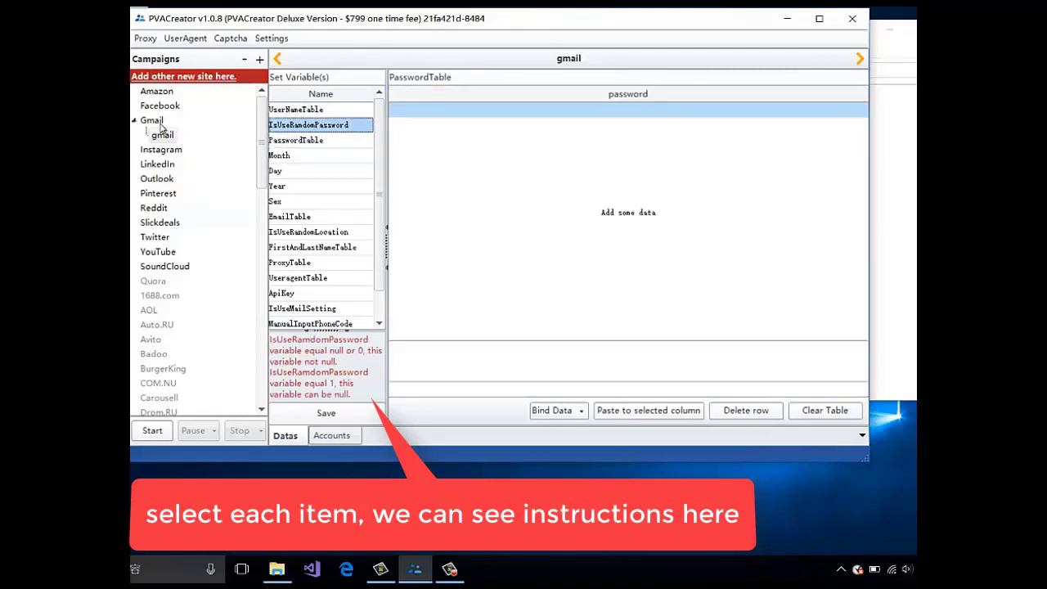
{"action": "key", "text": "Down"}
{"action": "key", "text": "Down"}
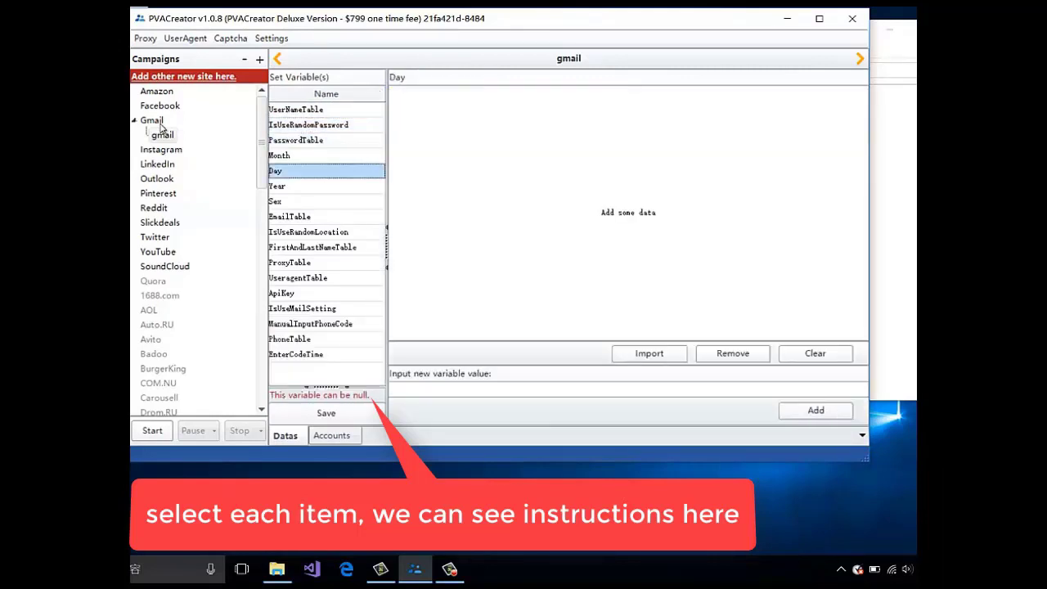
{"action": "key", "text": "Up"}
{"action": "key", "text": "Up"}
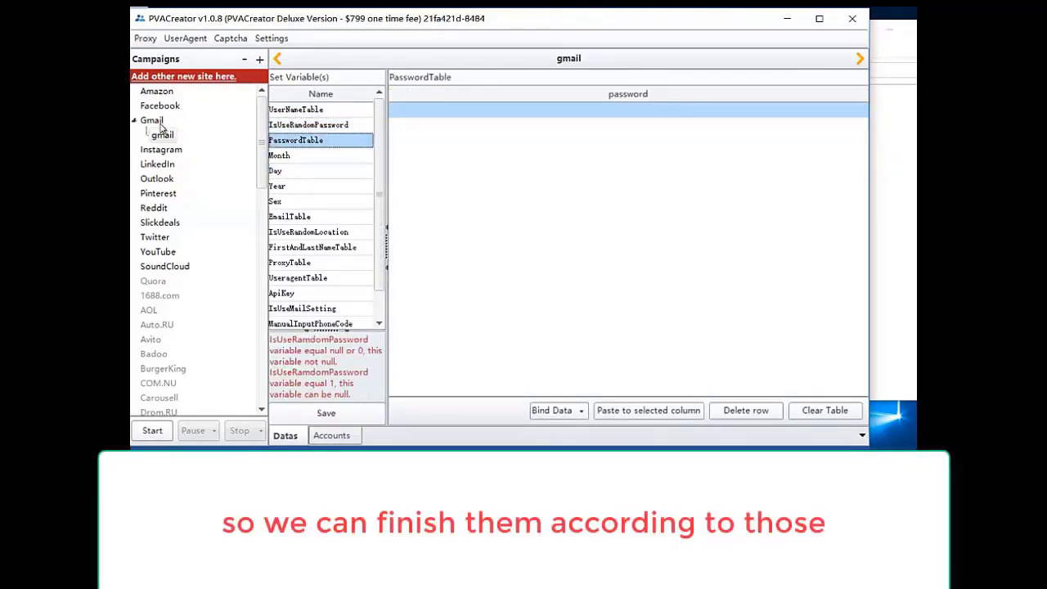
{"action": "key", "text": "Up"}
{"action": "key", "text": "Up"}
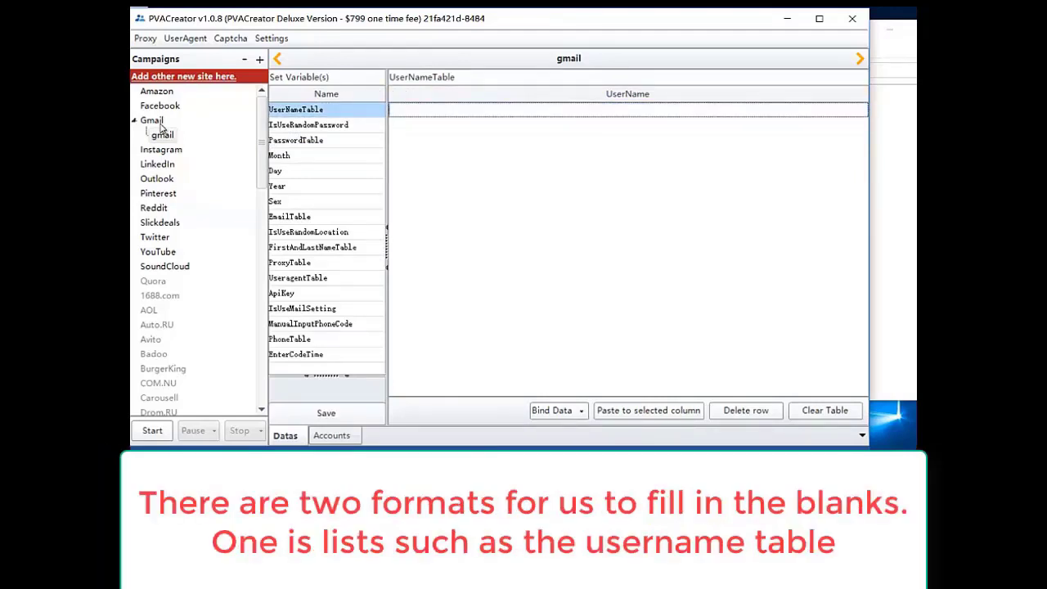
{"action": "key", "text": "Down"}
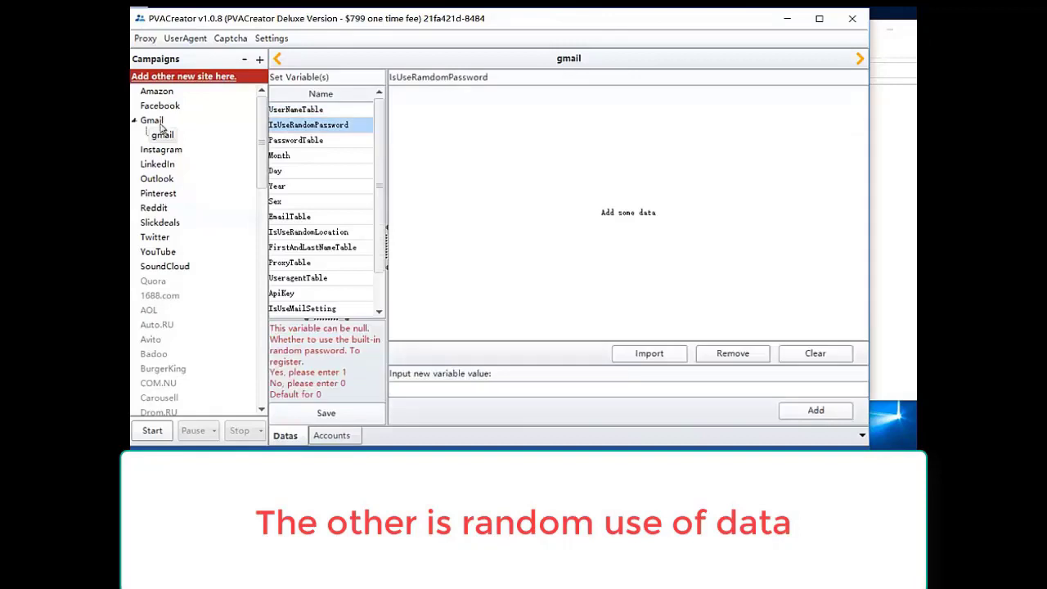
{"action": "key", "text": "Up"}
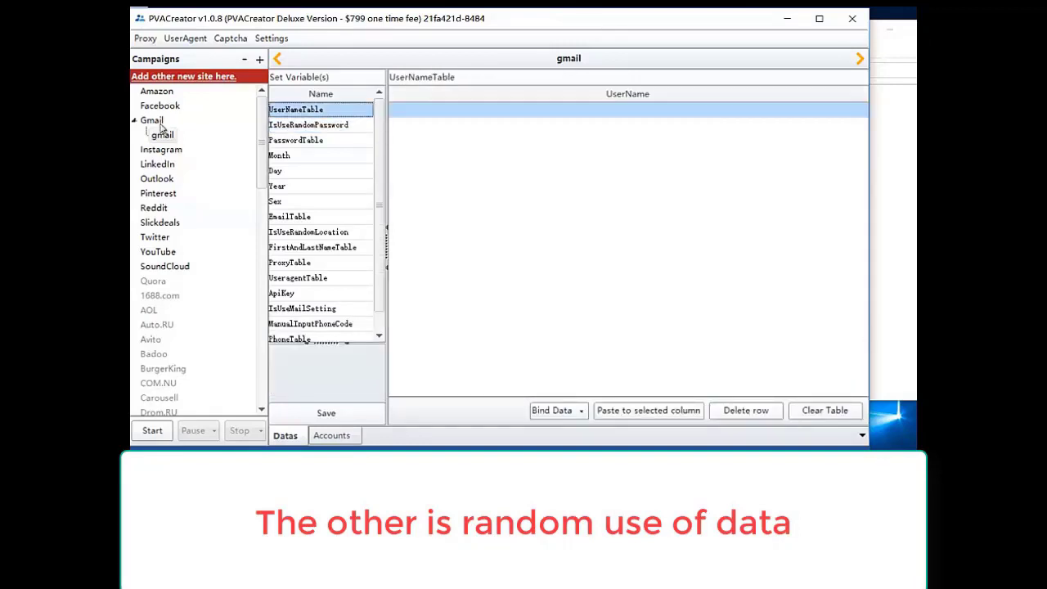
- Add two UserName rows, each reading tom
{"action": "type", "text": "tom"}
{"action": "key", "text": "Return"}
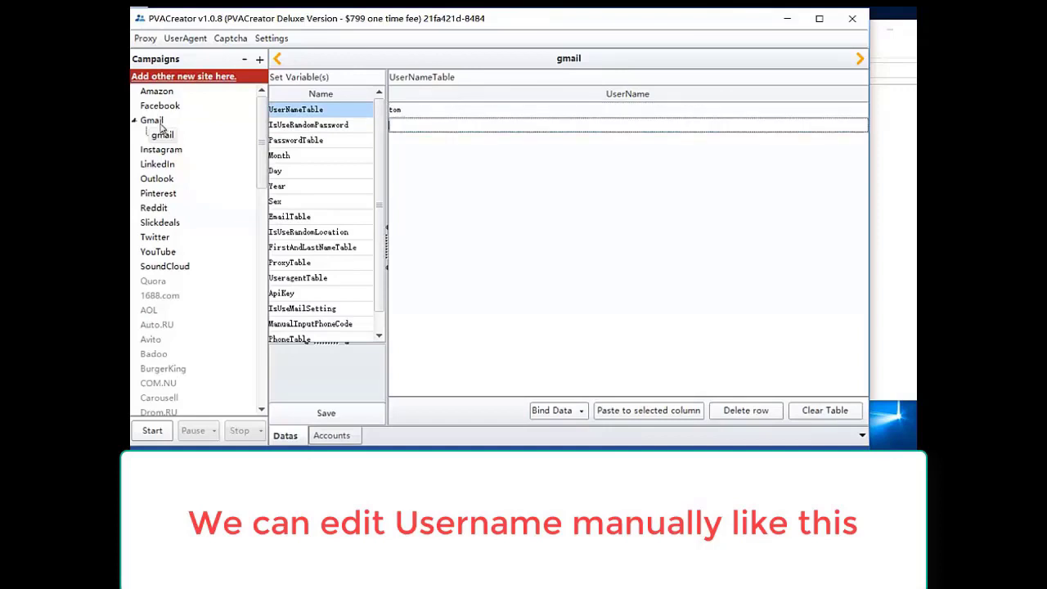
{"action": "type", "text": "tom"}
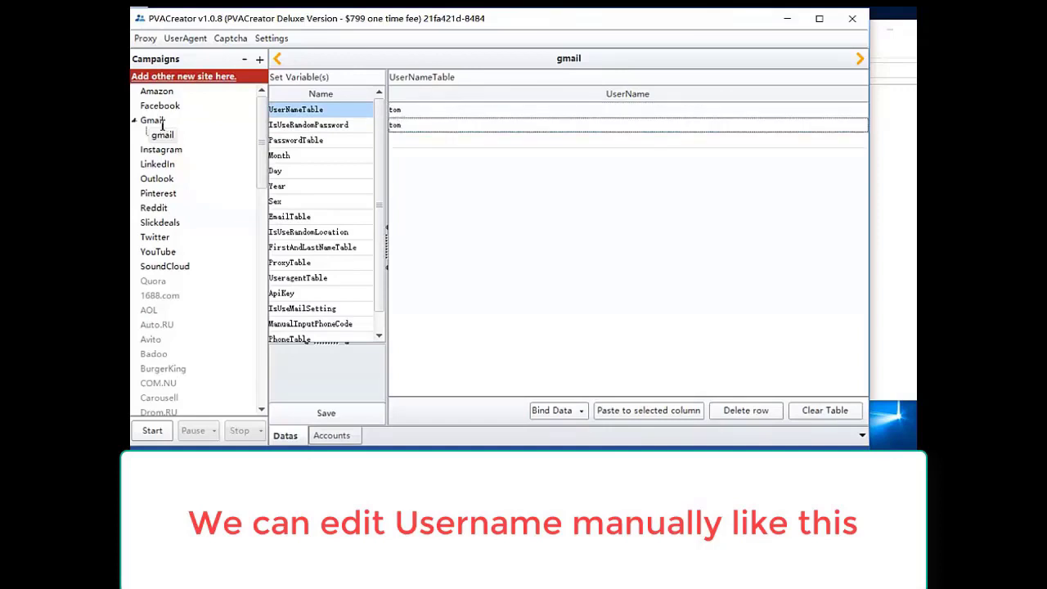
{"action": "key", "text": "Return"}
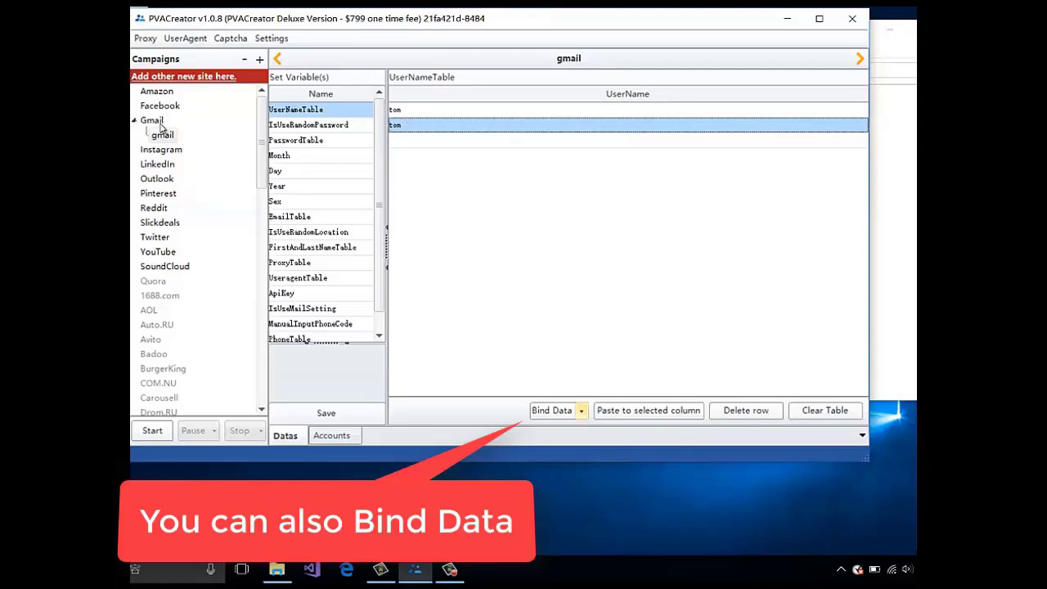
- Select the whole UserName column and choose Bind Data's Import from file option
{"action": "left_click", "coordinate": [581, 410]}
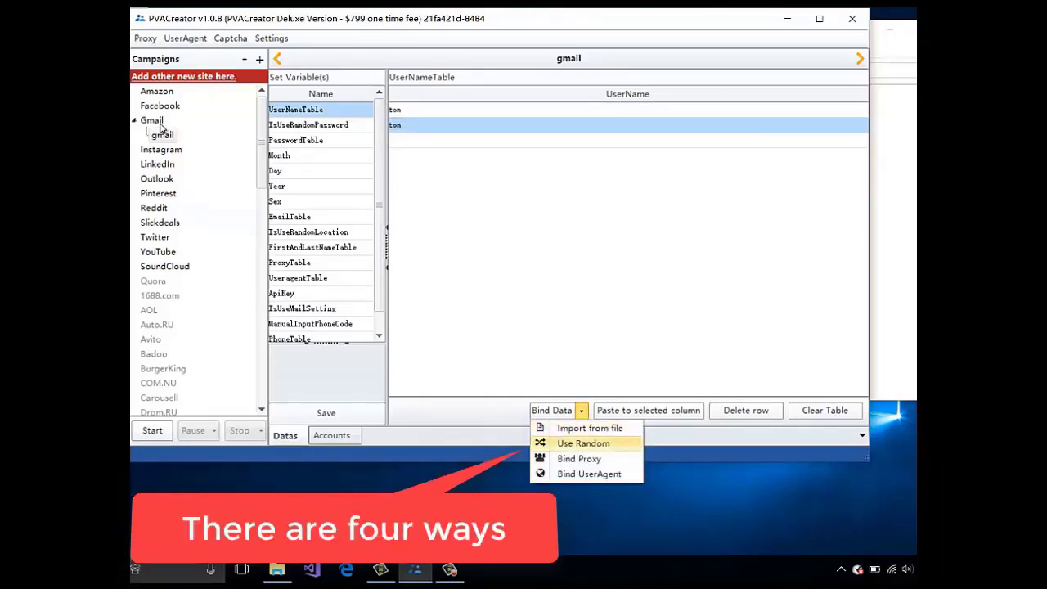
{"action": "key", "text": "Down"}
{"action": "key", "text": "Down"}
{"action": "key", "text": "Down"}
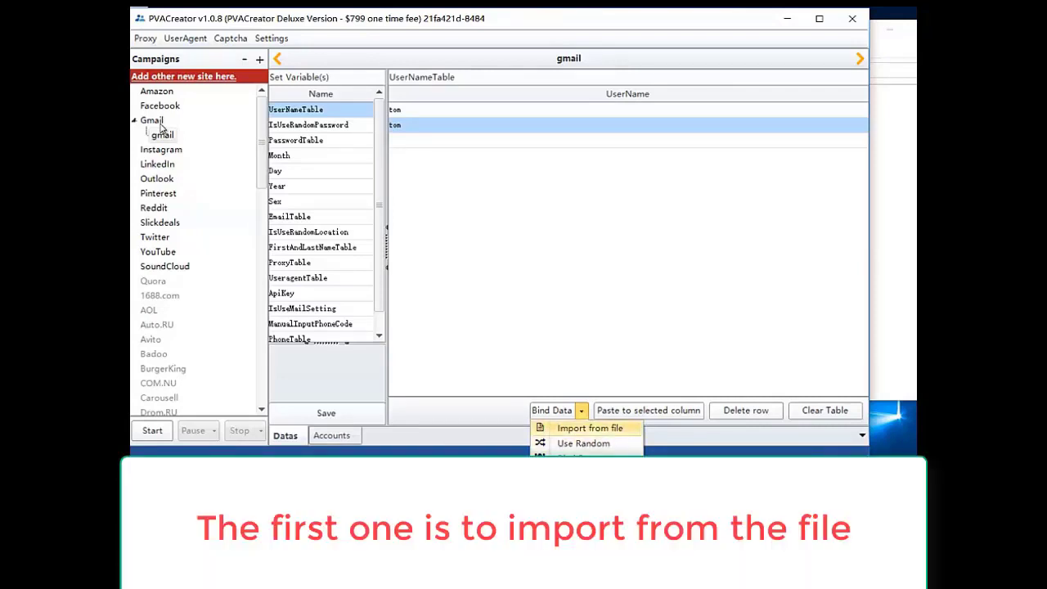
{"action": "key", "text": "Escape"}
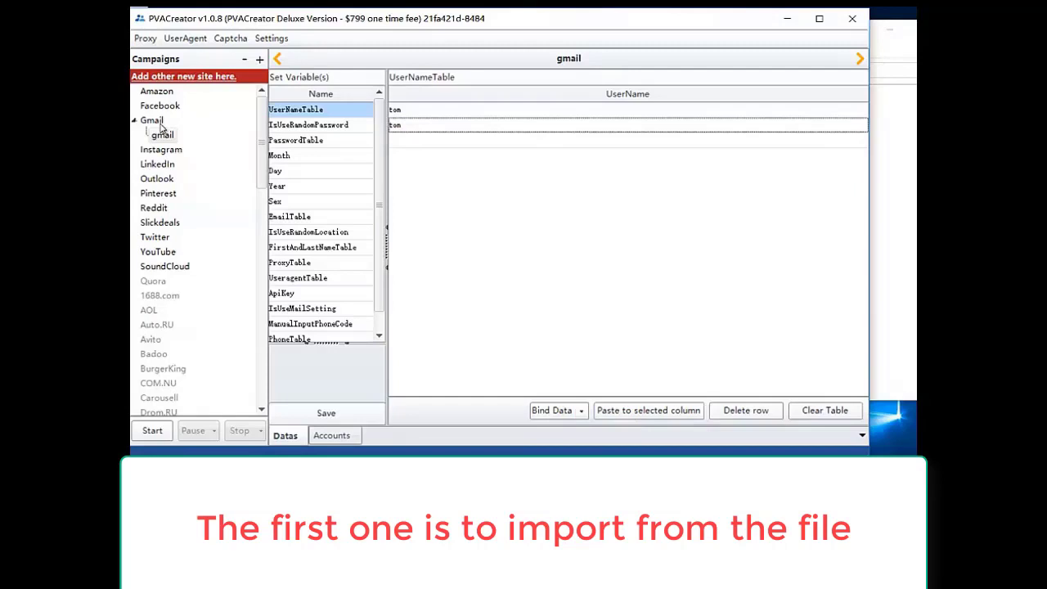
{"action": "key", "text": "ctrl+a"}
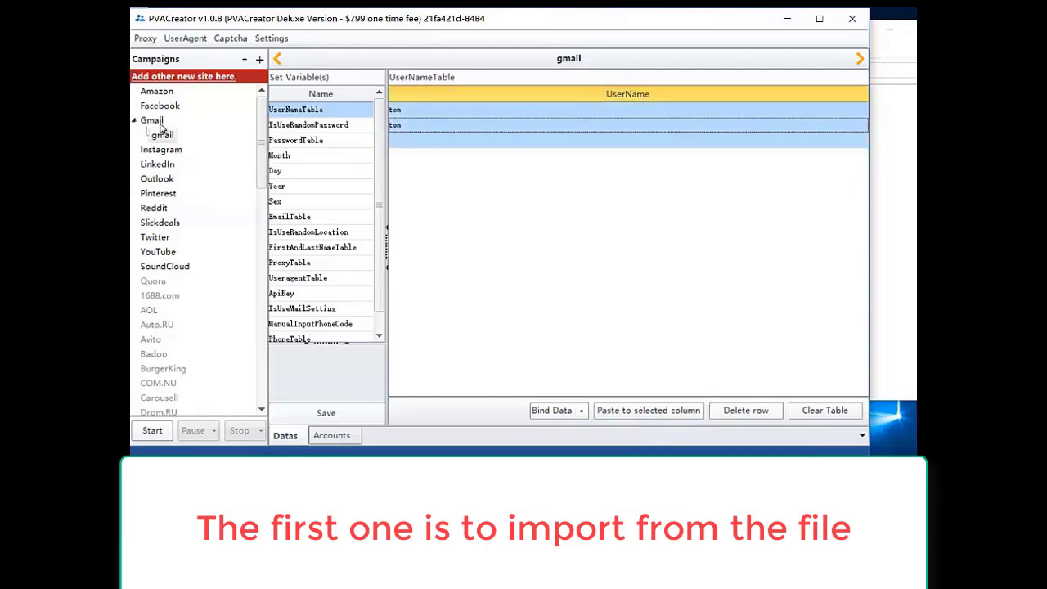
{"action": "key", "text": "alt+Down"}
{"action": "key", "text": "Down"}
{"action": "key", "text": "Return"}
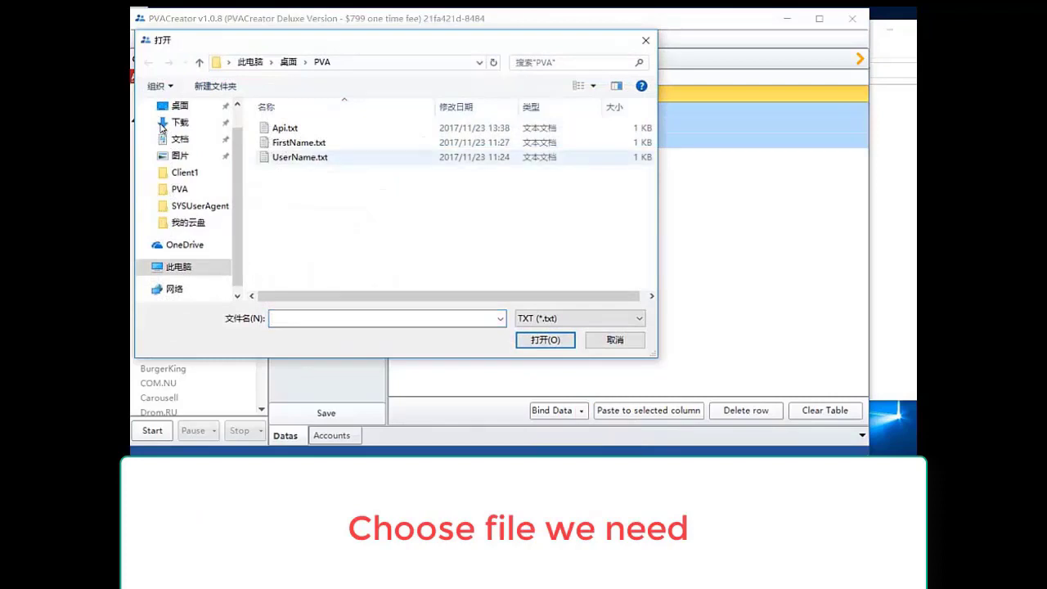
- Import UserName.txt into the UserName table, keeping the TXT (*.txt) file type
{"action": "key", "text": "End"}
{"action": "key", "text": "Tab"}
{"action": "key", "text": "Tab"}
{"action": "key", "text": "alt+Down"}
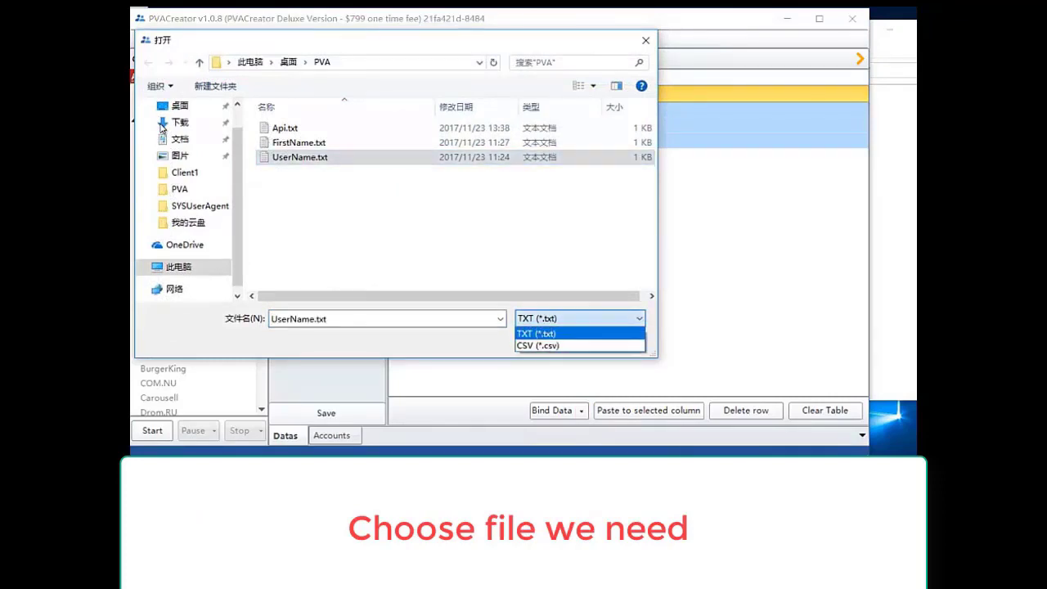
{"action": "key", "text": "Down"}
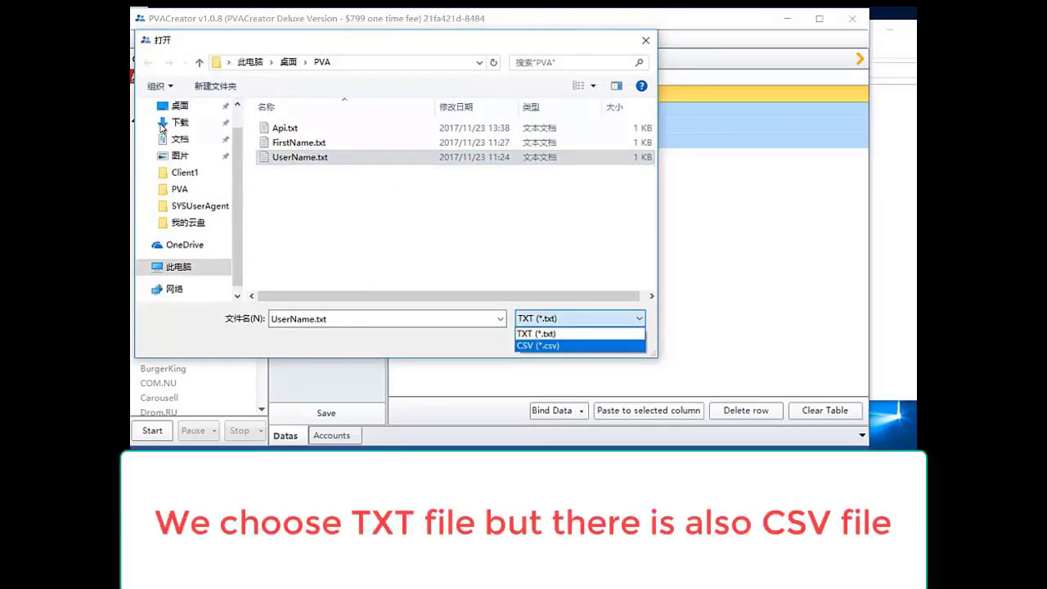
{"action": "key", "text": "Up"}
{"action": "key", "text": "Down"}
{"action": "key", "text": "Up"}
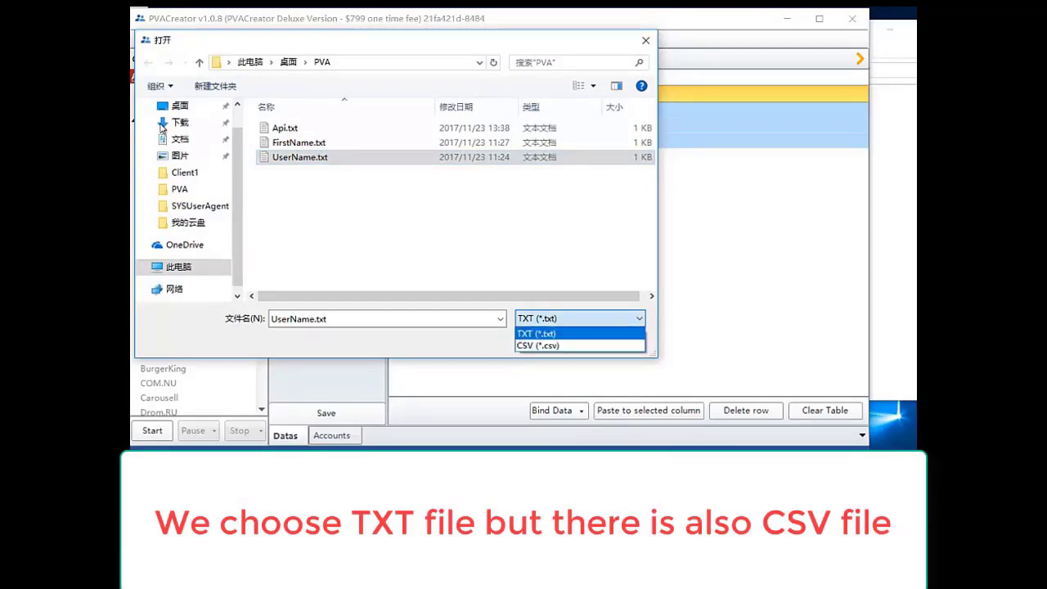
{"action": "key", "text": "Down"}
{"action": "key", "text": "Up"}
{"action": "key", "text": "Return"}
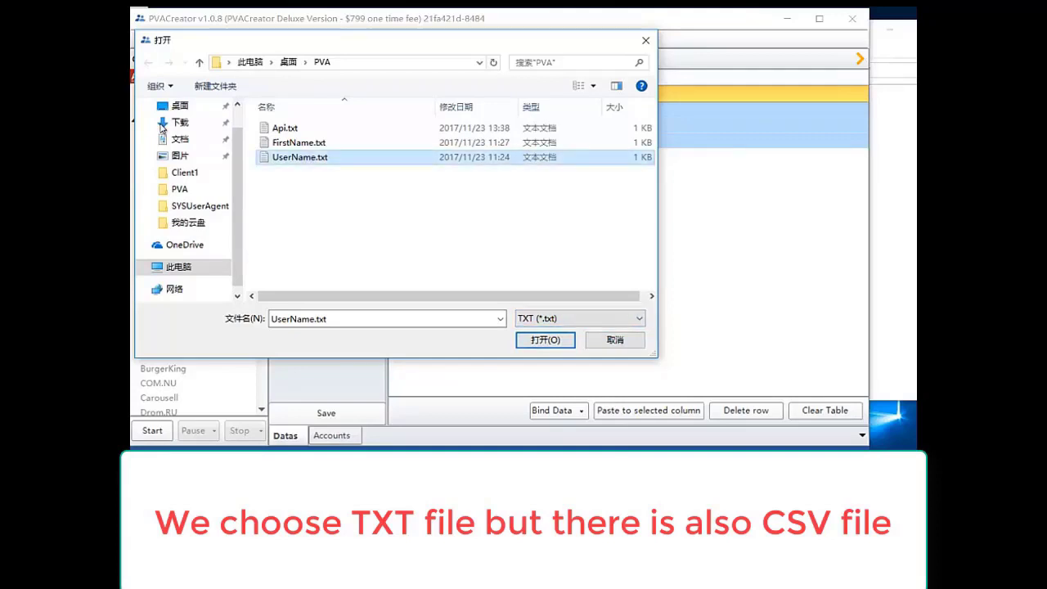
{"action": "key", "text": "Return"}
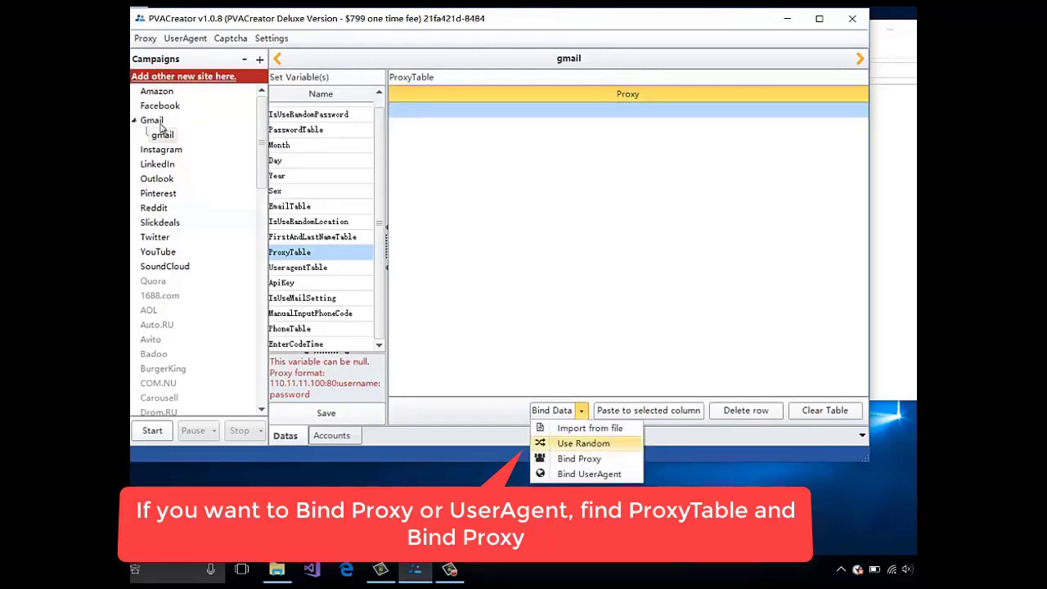
- Bind the proxy list into ProxyTable and browse the global proxy and user-agent lists
{"action": "key", "text": "Return"}
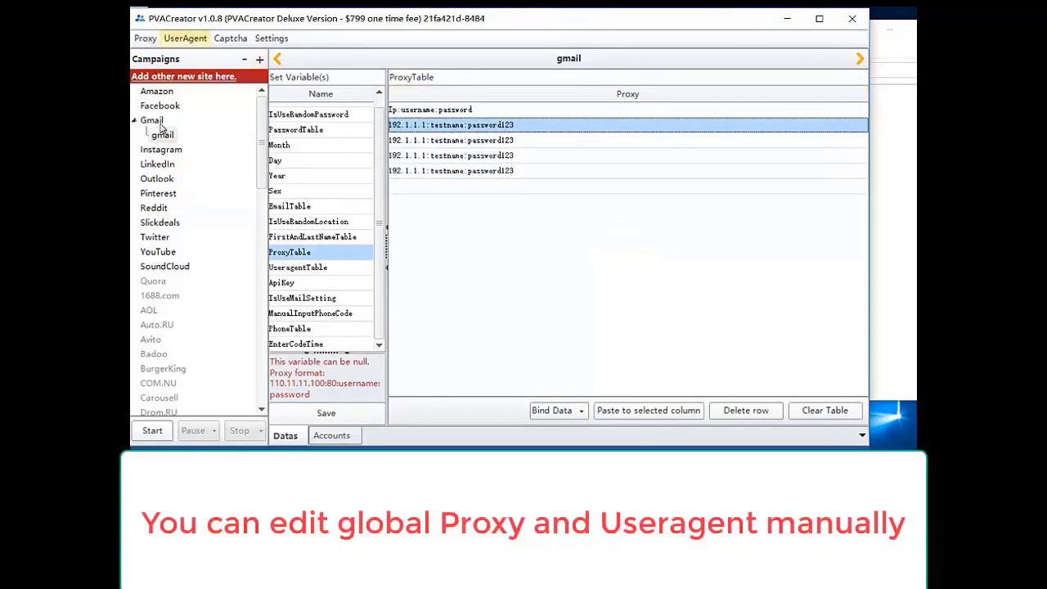
{"action": "key", "text": "Left"}
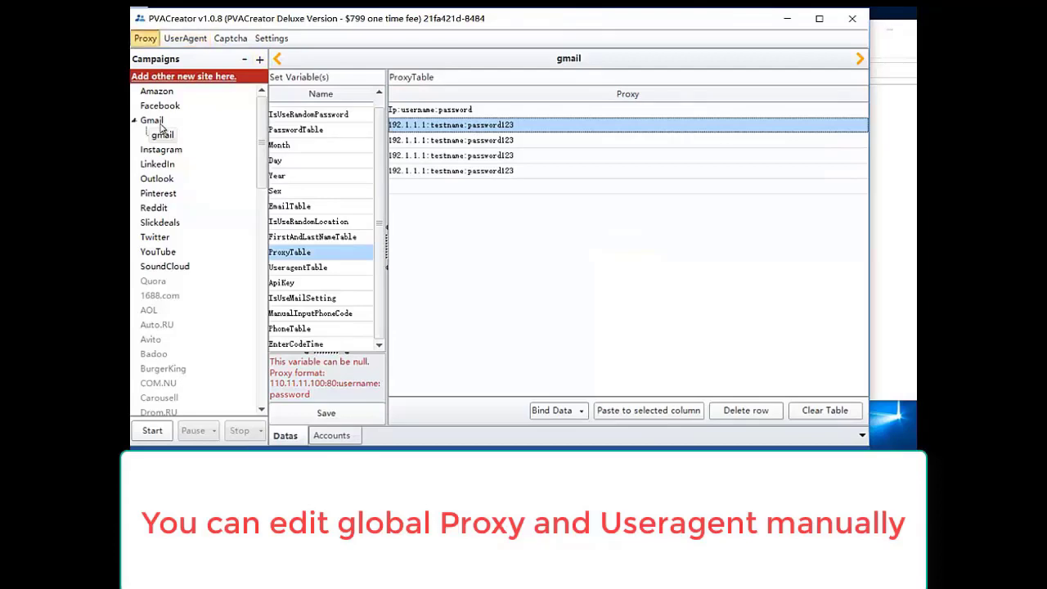
{"action": "key", "text": "Return"}
{"action": "key", "text": "Escape"}
{"action": "key", "text": "alt+Right"}
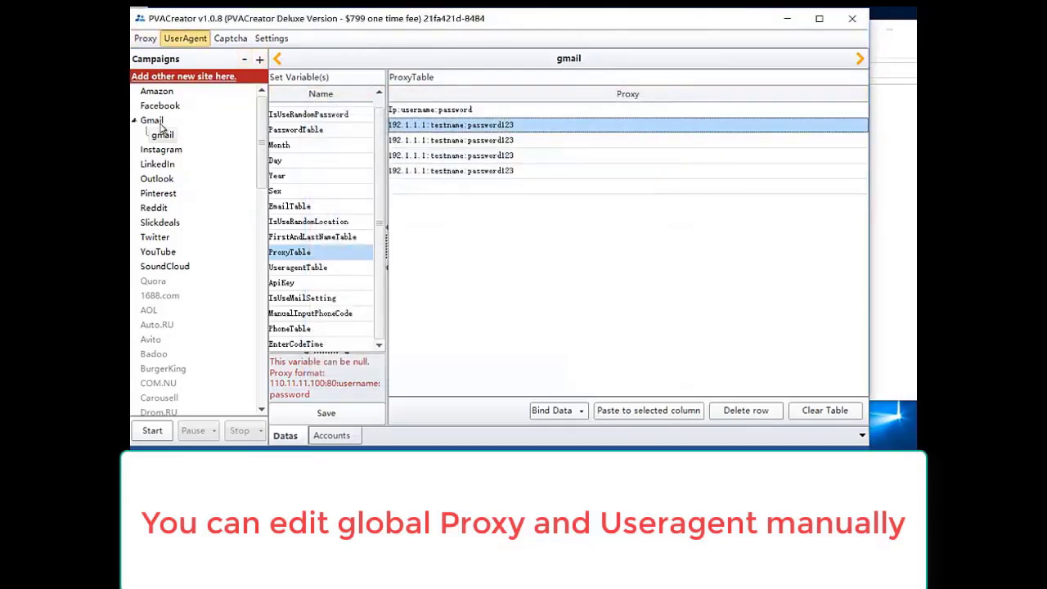
{"action": "key", "text": "Return"}
{"action": "key", "text": "Down"}
{"action": "key", "text": "Down"}
{"action": "key", "text": "Down"}
{"action": "key", "text": "Down"}
{"action": "key", "text": "Up"}
{"action": "key", "text": "Up"}
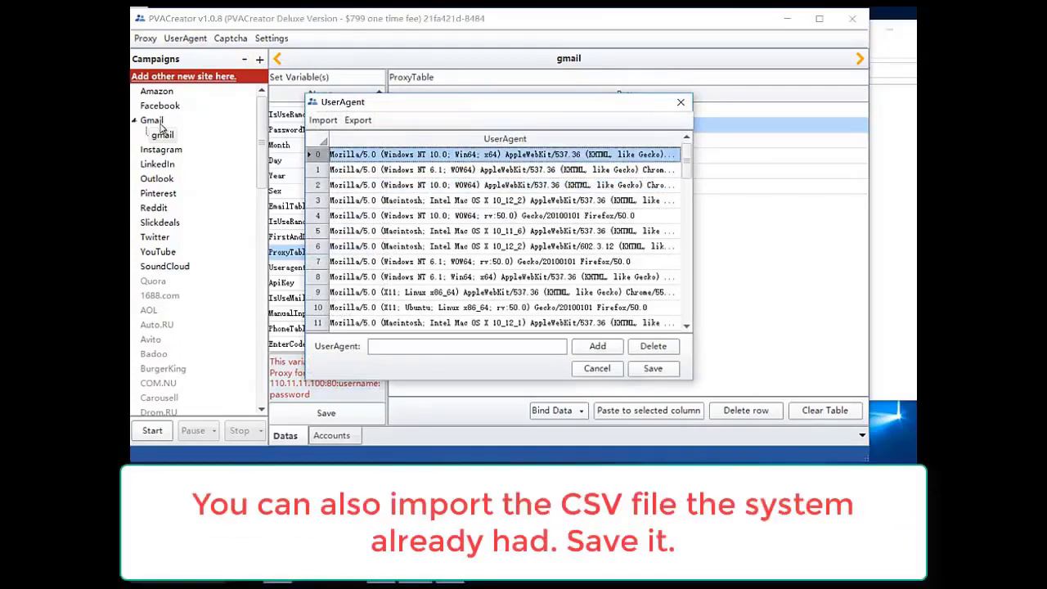
- Import UserAgent.csv from SYSUserAgent as the user-agent list, using the CSV file type
{"action": "key", "text": "alt"}
{"action": "key", "text": "Return"}
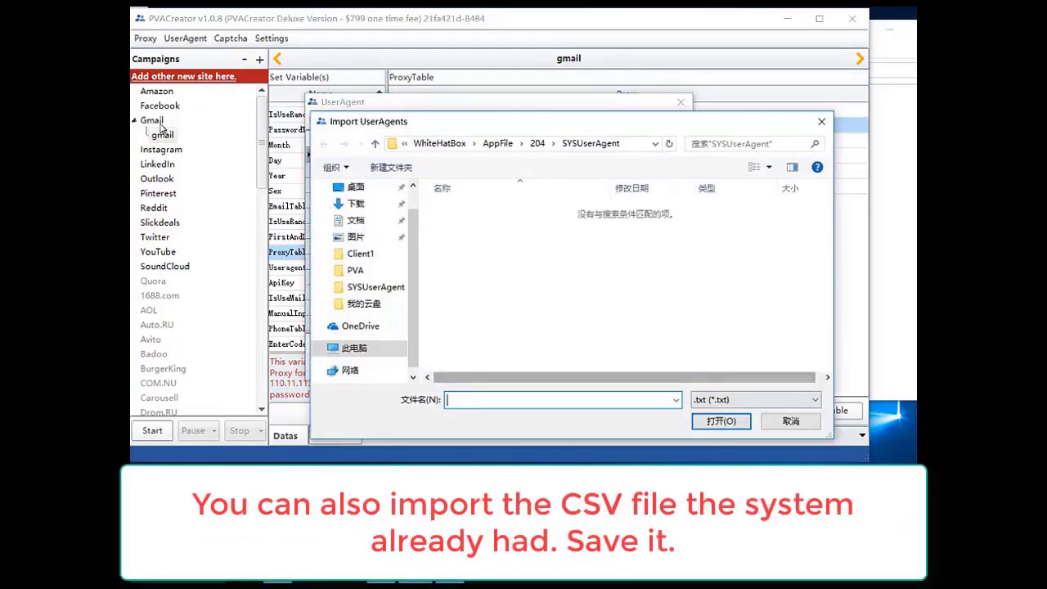
{"action": "key", "text": "Tab"}
{"action": "key", "text": "alt+Down"}
{"action": "key", "text": "Down"}
{"action": "key", "text": "Return"}
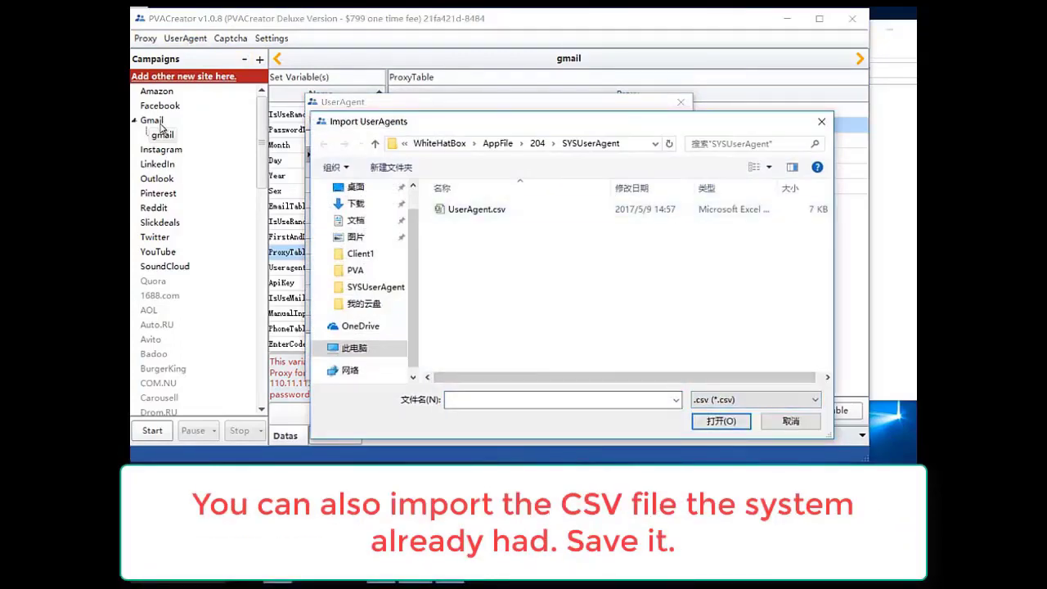
{"action": "key", "text": "shift+Tab"}
{"action": "key", "text": "shift+Tab"}
{"action": "key", "text": "space"}
{"action": "key", "text": "Tab"}
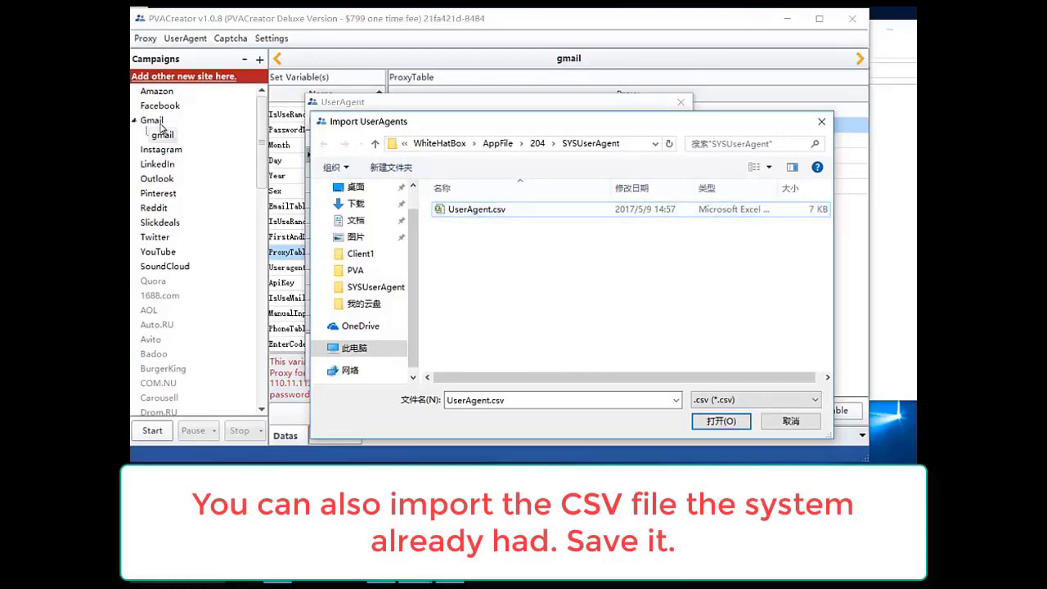
{"action": "key", "text": "Return"}
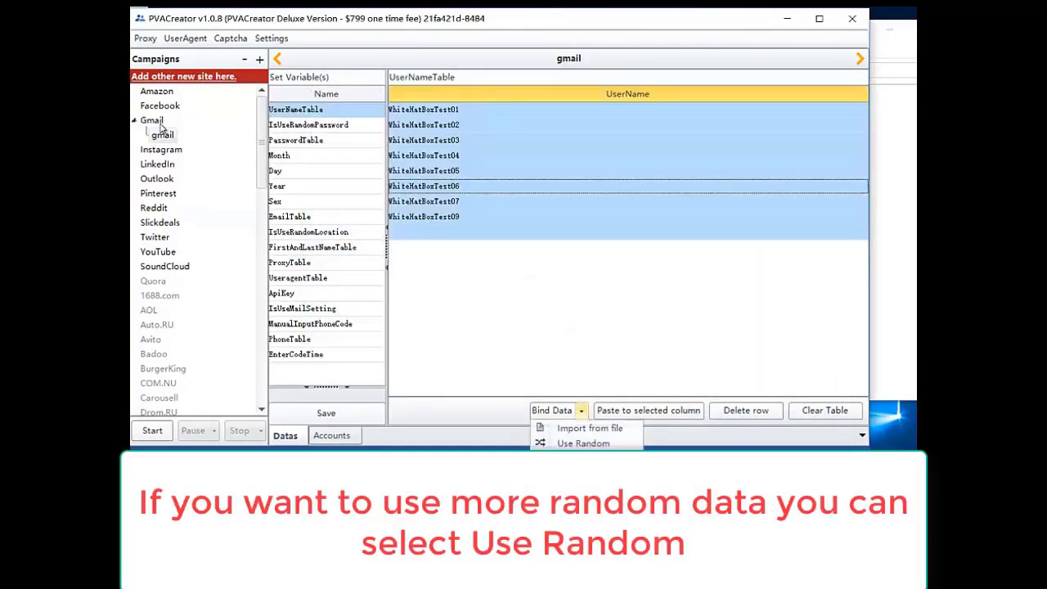
- Start random username generation with whitehatbox as the Original Data
{"action": "key", "text": "Up"}
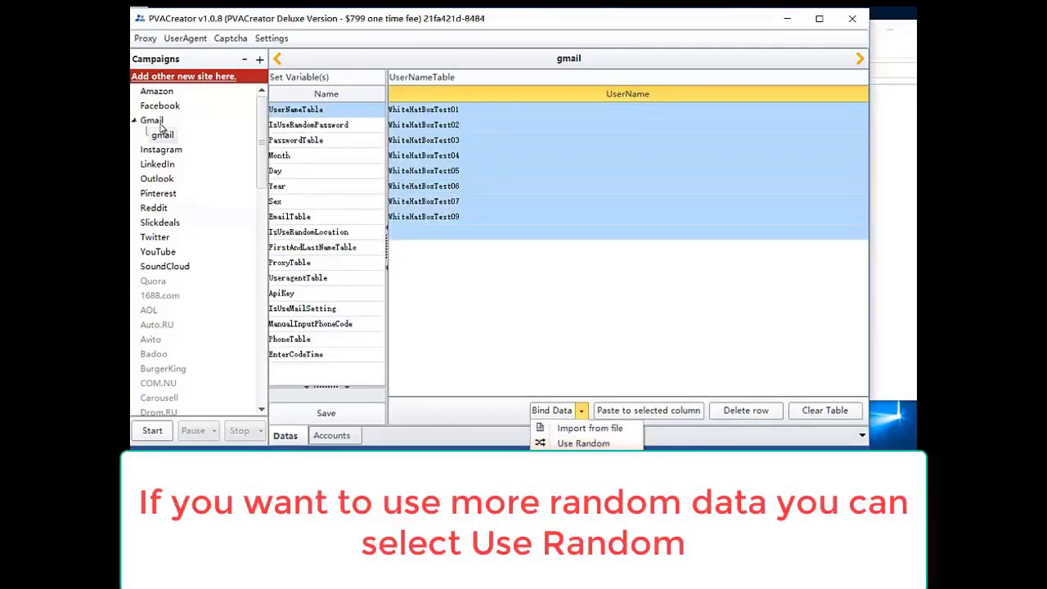
{"action": "key", "text": "Return"}
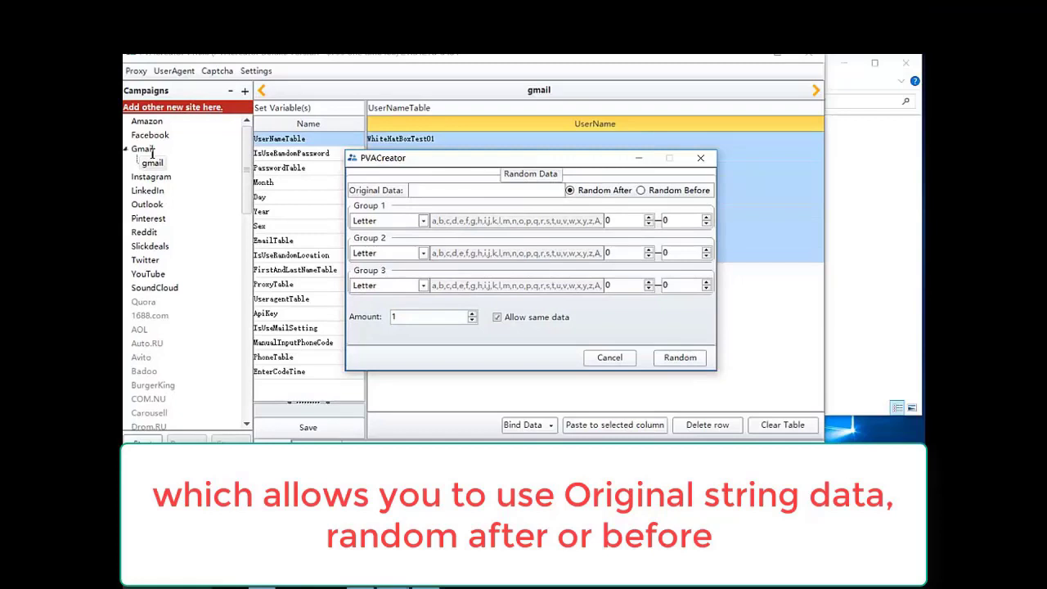
{"action": "type", "text": "whitehatbox"}
- Set Group 1 to Custom with the values tom,andy,jimy
{"action": "left_click", "coordinate": [423, 220]}
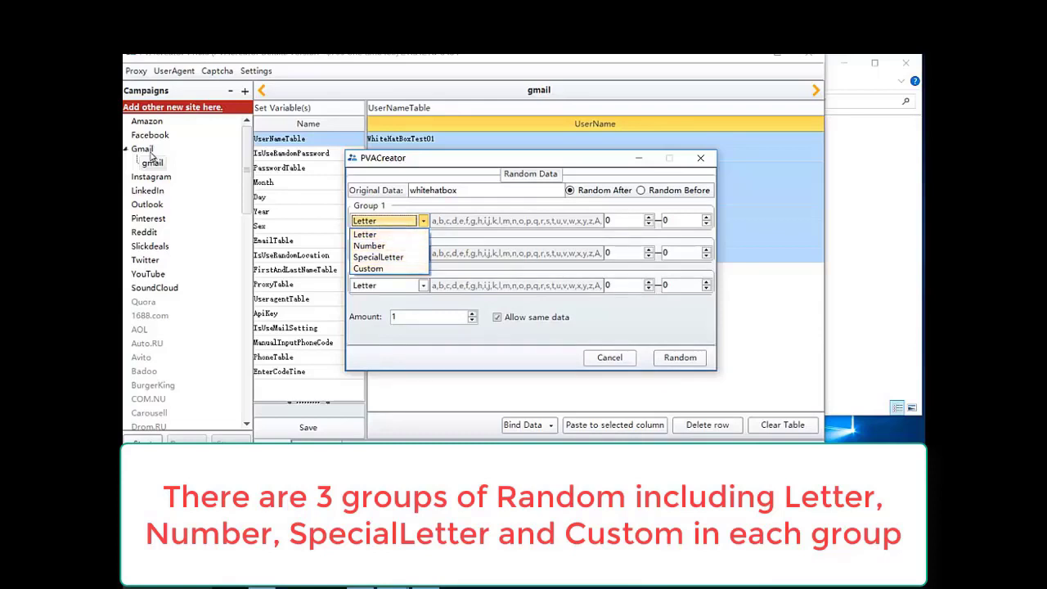
{"action": "key", "text": "Escape"}
{"action": "key", "text": "Down"}
{"action": "key", "text": "Return"}
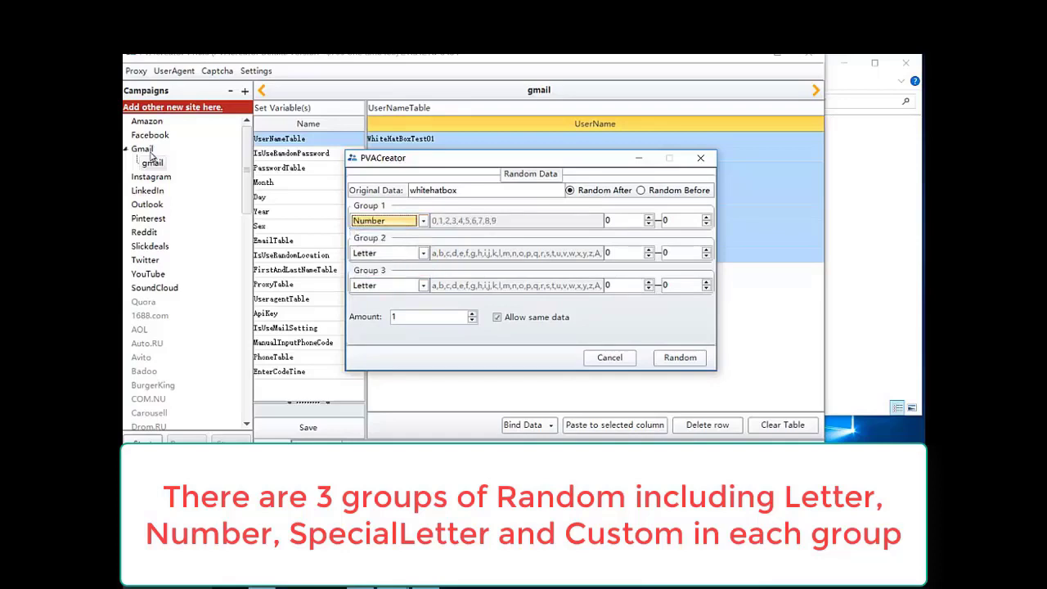
{"action": "key", "text": "F4"}
{"action": "key", "text": "Escape"}
{"action": "key", "text": "Down"}
{"action": "key", "text": "Down"}
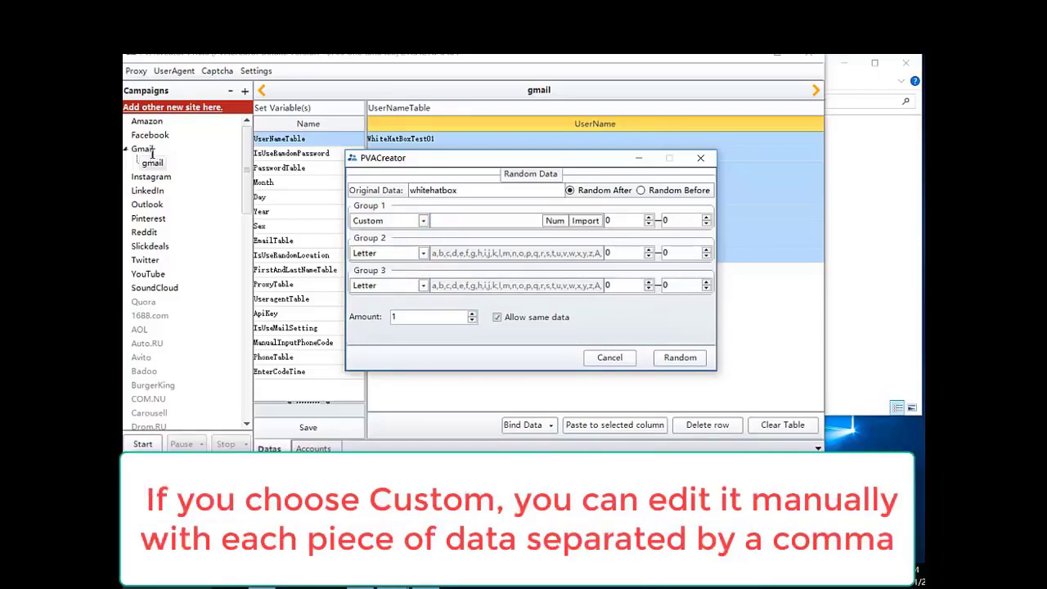
{"action": "type", "text": "tom,andy,jimy"}
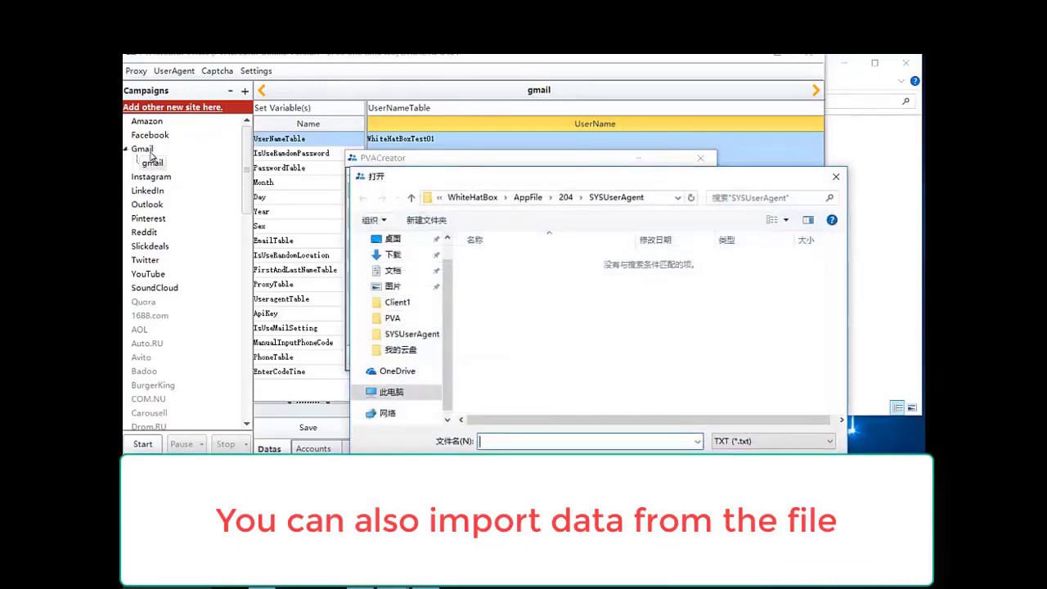
- Import FirstName.txt as Group 1's custom values
{"action": "key", "text": "Tab"}
{"action": "key", "text": "Down"}
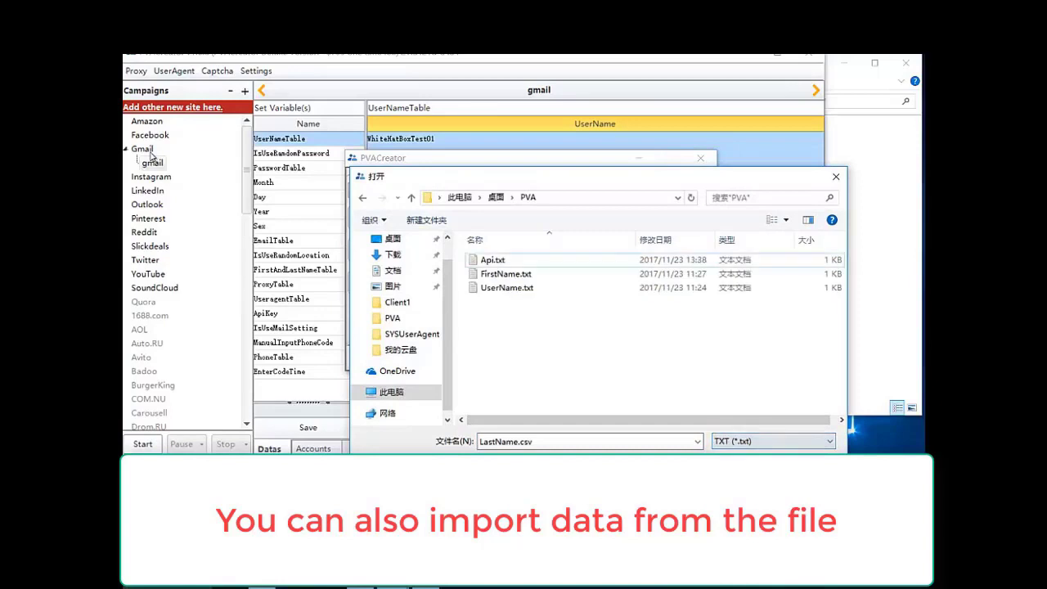
{"action": "key", "text": "Down"}
{"action": "key", "text": "Return"}
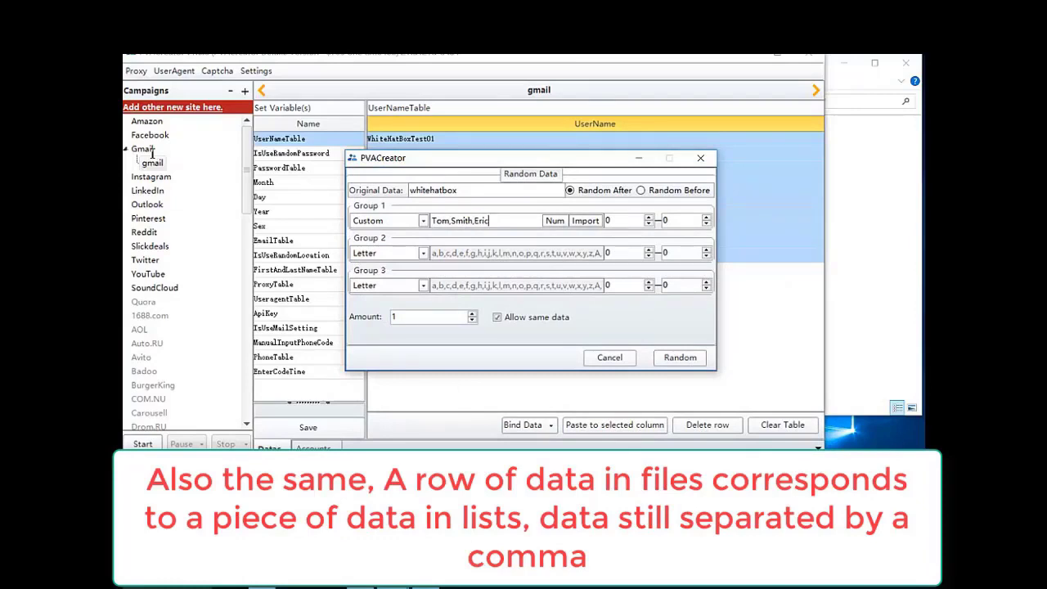
- Fill Group 1 with the numbers 1 through 10
{"action": "key", "text": "Tab"}
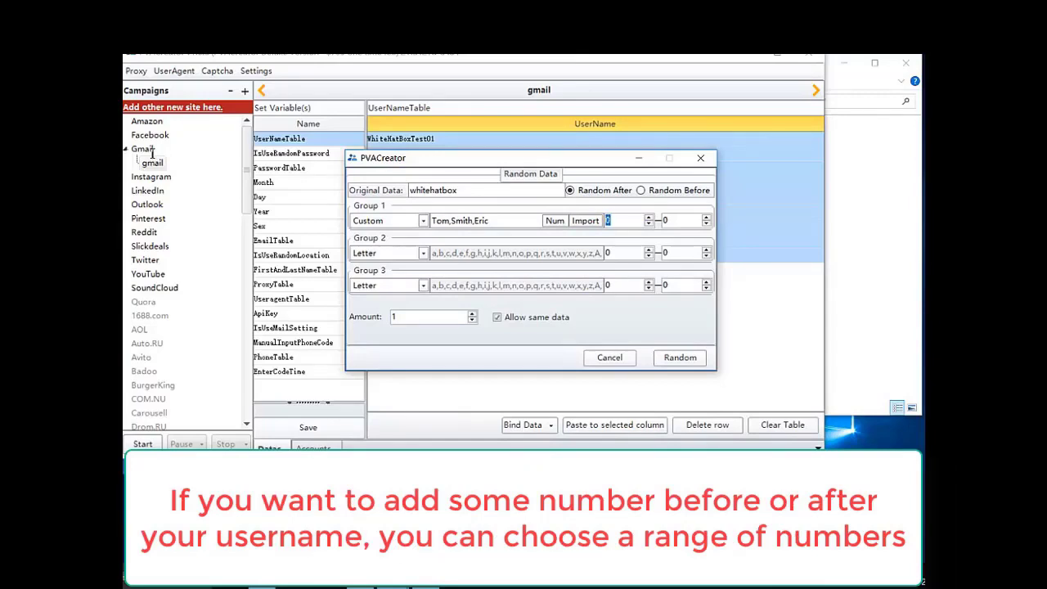
{"action": "type", "text": "1"}
{"action": "key", "text": "Tab"}
{"action": "type", "text": "10"}
{"action": "key", "text": "Return"}
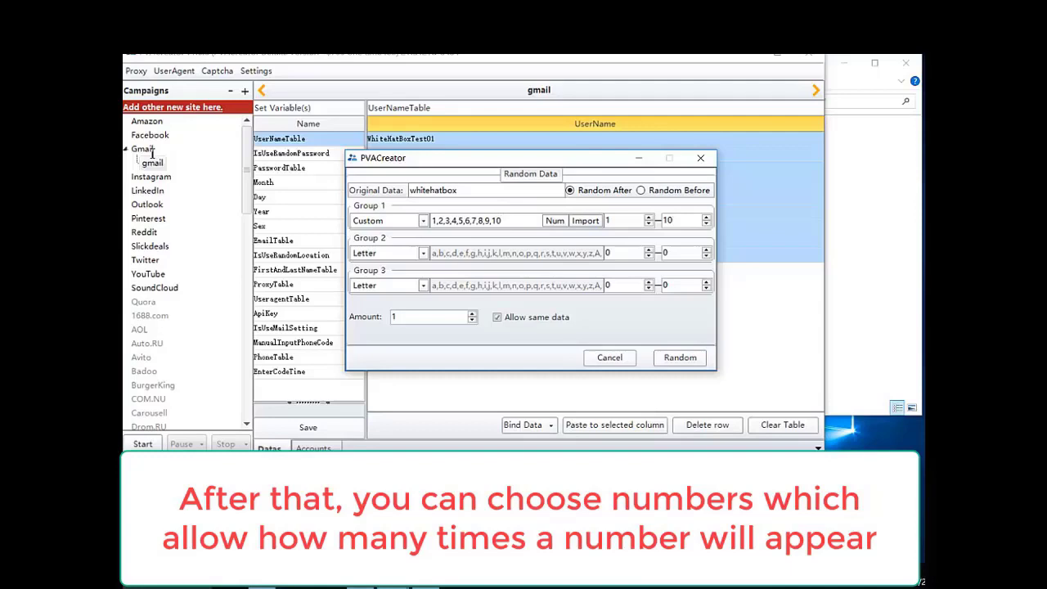
- Set Group 1's length range to 2–3
{"action": "key", "text": "Tab"}
{"action": "key", "text": "shift+Tab"}
{"action": "type", "text": "2"}
{"action": "key", "text": "Tab"}
{"action": "type", "text": "3"}
- Make Group 2 use numbers with a 1–1 length range
{"action": "key", "text": "Tab"}
{"action": "key", "text": "alt+Down"}
{"action": "key", "text": "Down"}
{"action": "key", "text": "Down"}
{"action": "key", "text": "Down"}
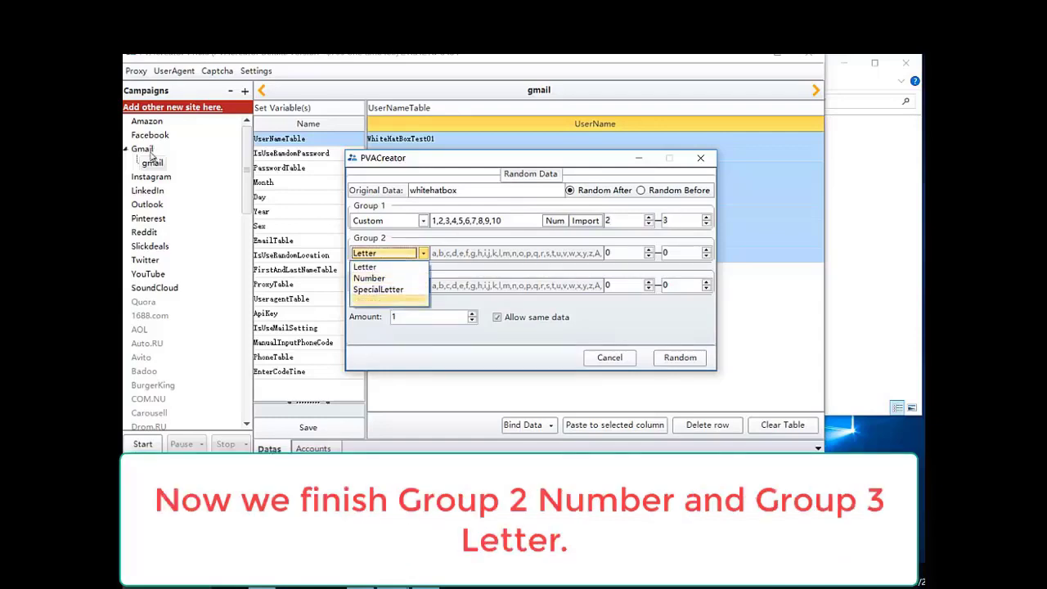
{"action": "key", "text": "Up"}
{"action": "key", "text": "Up"}
{"action": "key", "text": "Up"}
{"action": "key", "text": "Down"}
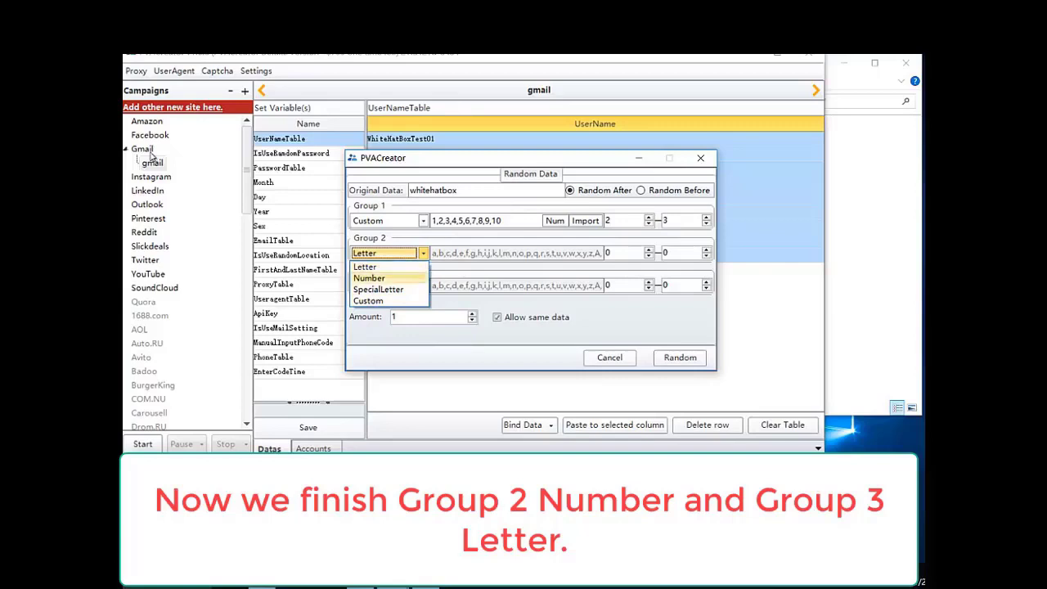
{"action": "key", "text": "Return"}
{"action": "key", "text": "Tab"}
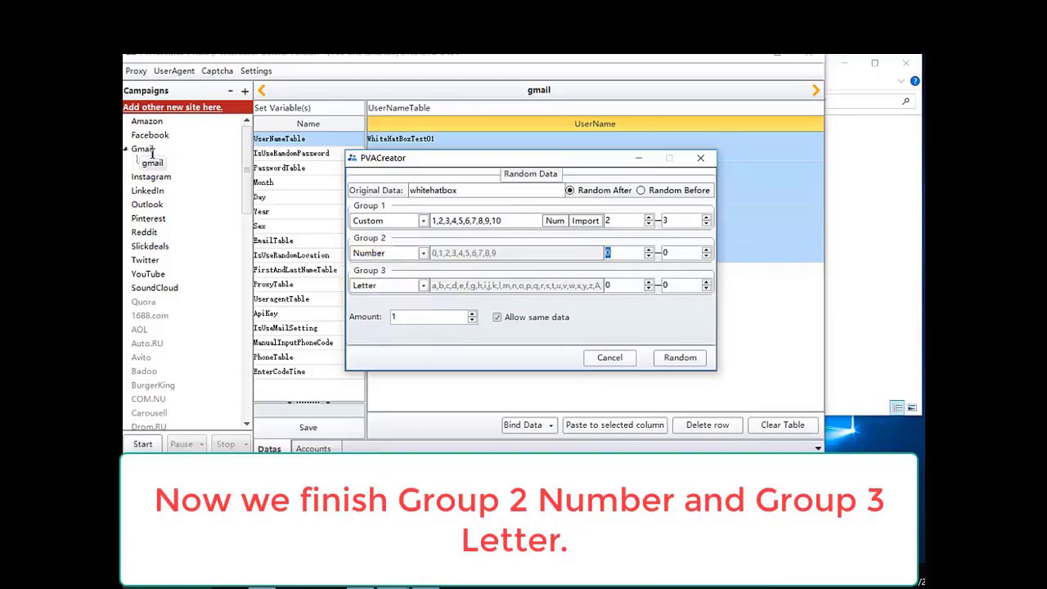
{"action": "type", "text": "1"}
{"action": "key", "text": "Tab"}
{"action": "type", "text": "1"}
- Make Group 3 use letters with a 1–1 length range
{"action": "key", "text": "Tab"}
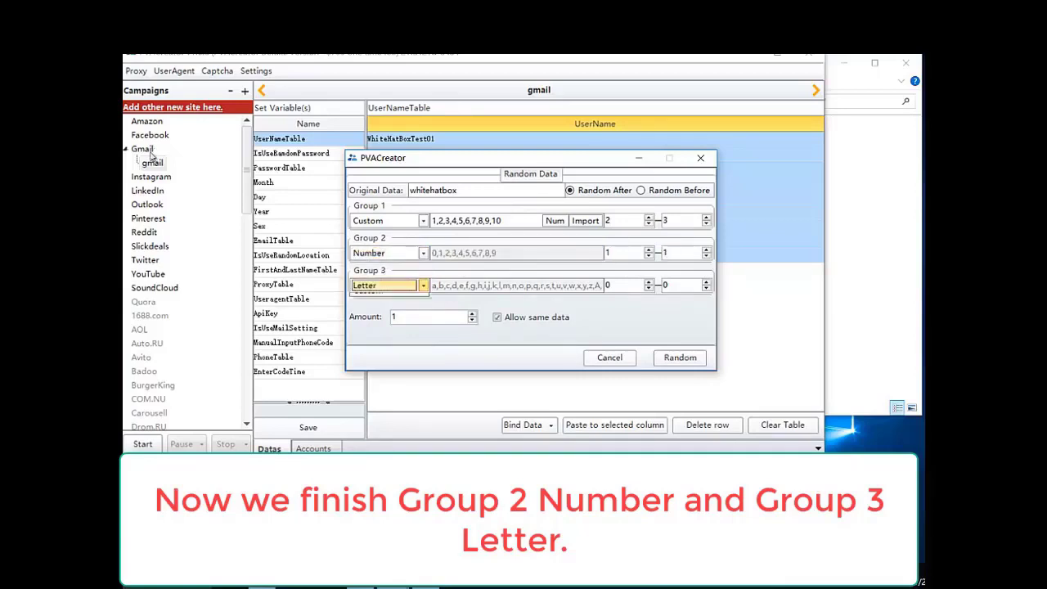
{"action": "key", "text": "alt+Down"}
{"action": "key", "text": "Down"}
{"action": "key", "text": "Down"}
{"action": "key", "text": "Down"}
{"action": "key", "text": "Up"}
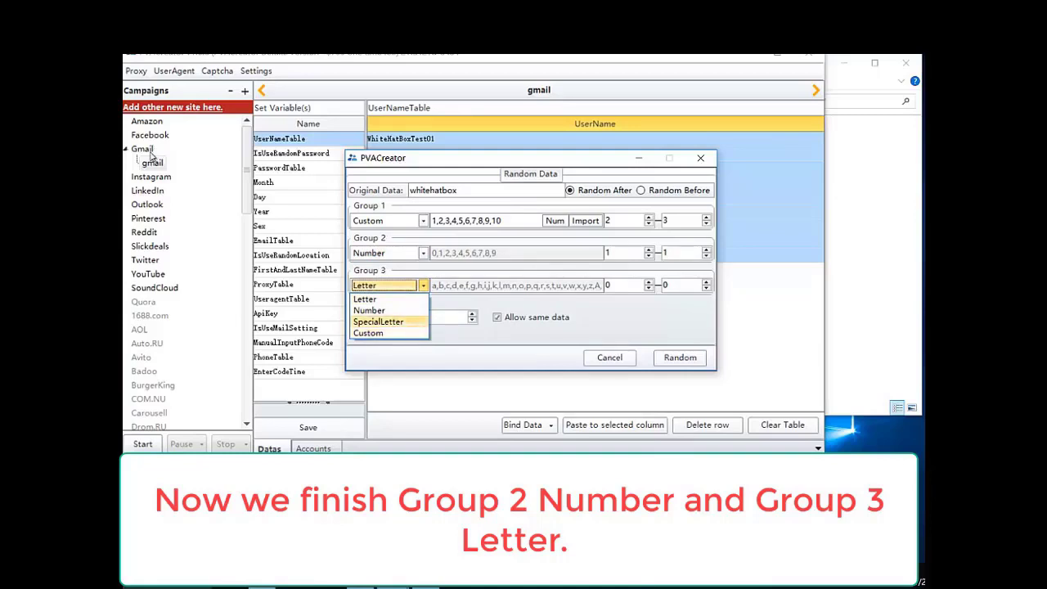
{"action": "key", "text": "Up"}
{"action": "key", "text": "Down"}
{"action": "key", "text": "Down"}
{"action": "key", "text": "Up"}
{"action": "key", "text": "Up"}
{"action": "key", "text": "Up"}
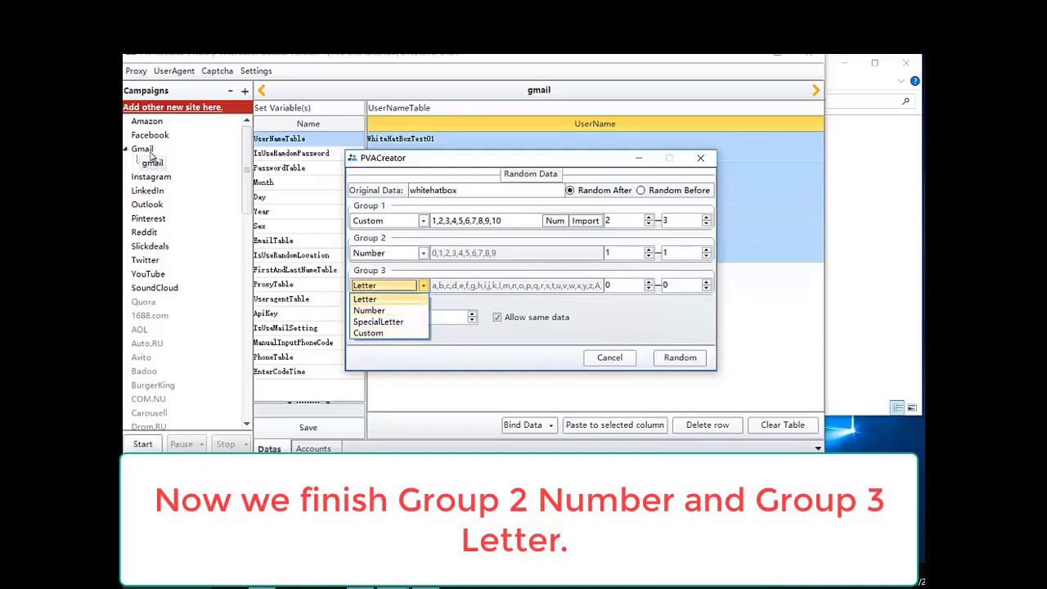
{"action": "key", "text": "Return"}
{"action": "key", "text": "Tab"}
{"action": "type", "text": "1"}
{"action": "key", "text": "Tab"}
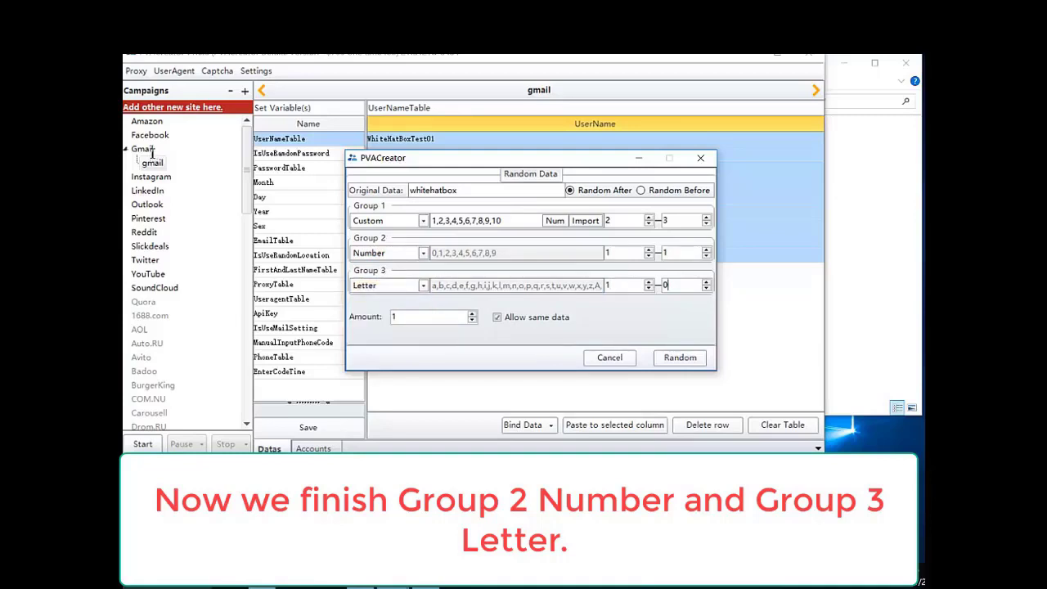
{"action": "type", "text": "1"}
- Generate 10 random usernames like whitehatbox424i and review the list
{"action": "key", "text": "Tab"}
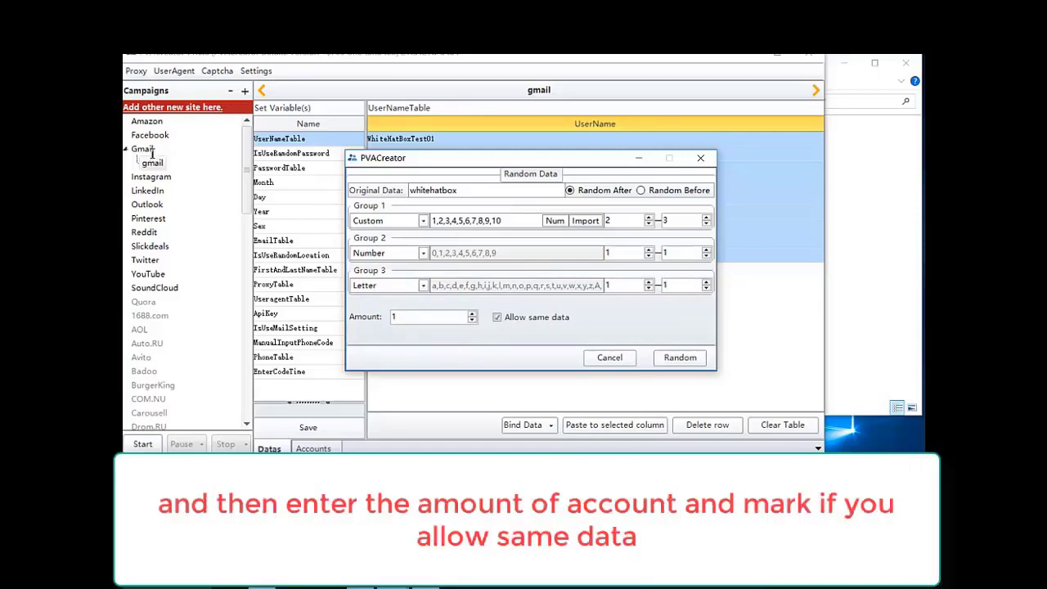
{"action": "type", "text": "0"}
{"action": "key", "text": "Return"}
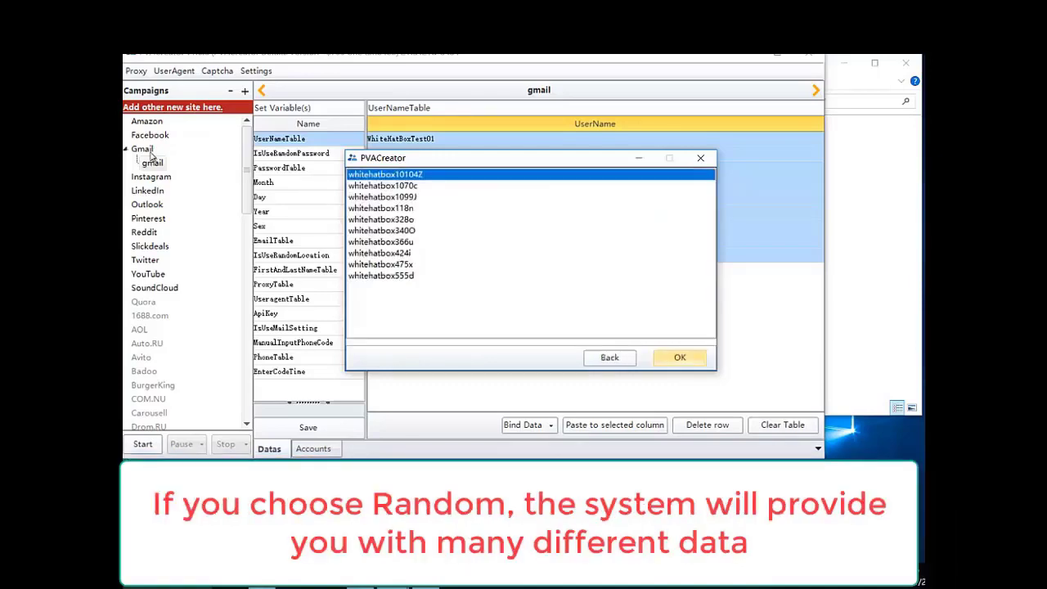
{"action": "key", "text": "End"}
{"action": "key", "text": "Up"}
{"action": "key", "text": "Up"}
{"action": "key", "text": "Up"}
{"action": "key", "text": "Up"}
{"action": "key", "text": "Up"}
{"action": "key", "text": "Up"}
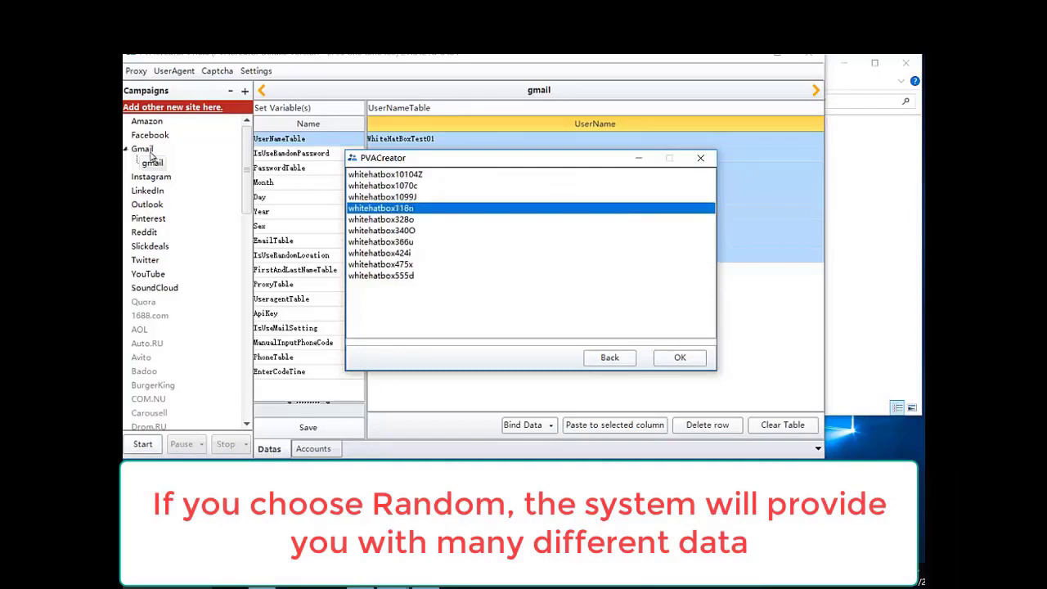
{"action": "key", "text": "Home"}
{"action": "key", "text": "End"}
{"action": "key", "text": "Up"}
{"action": "key", "text": "Up"}
{"action": "key", "text": "Up"}
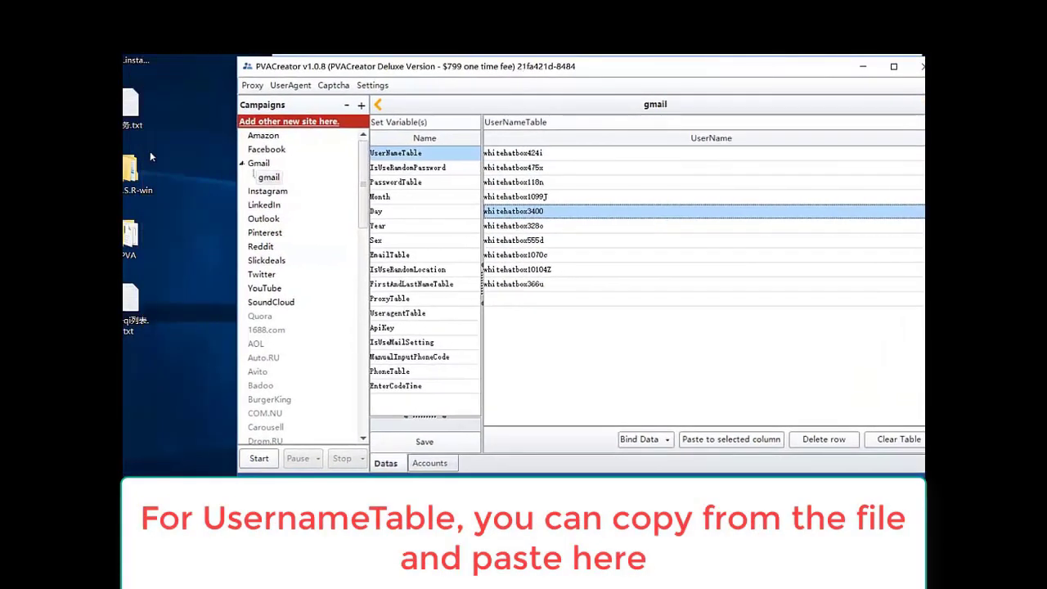
- Copy the usernames from UserName.txt in the PVA folder and paste them into UserNameTable
{"action": "key", "text": "ctrl+a"}
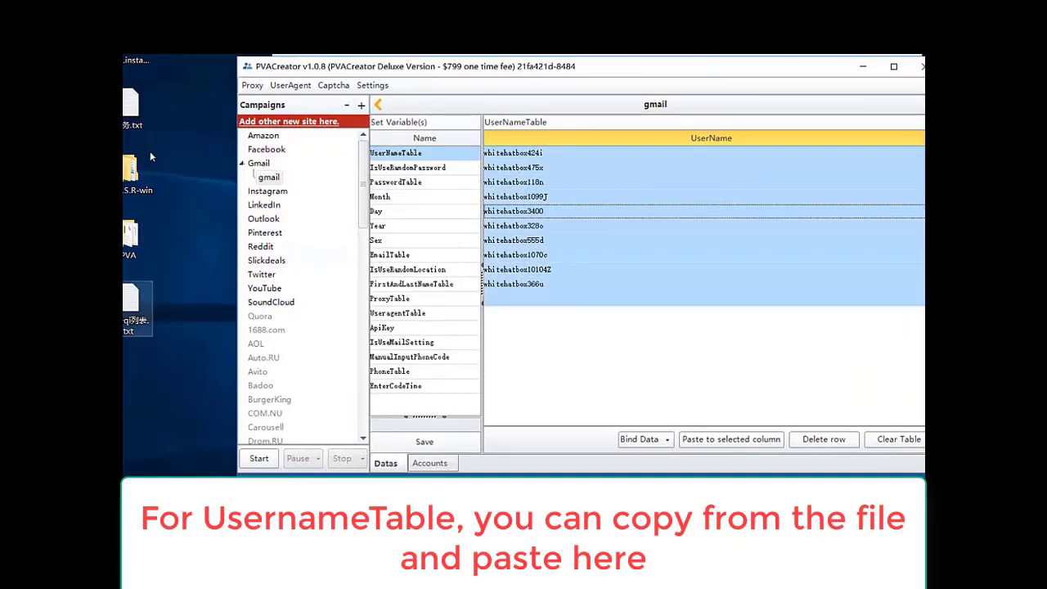
{"action": "double_click", "coordinate": [130, 237]}
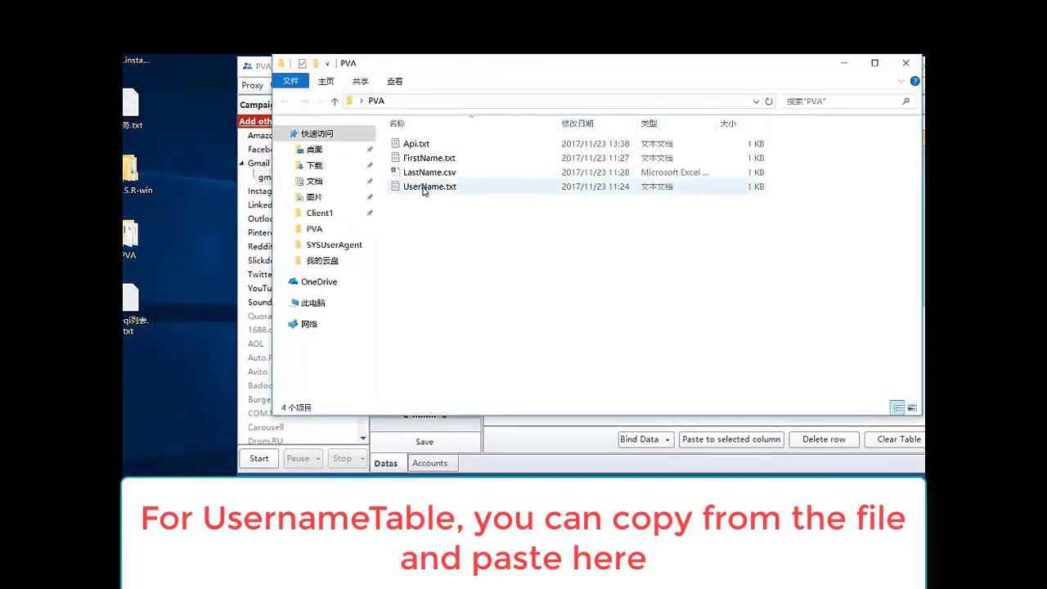
{"action": "double_click", "coordinate": [432, 188]}
{"action": "key", "text": "ctrl+a"}
{"action": "key", "text": "ctrl+c"}
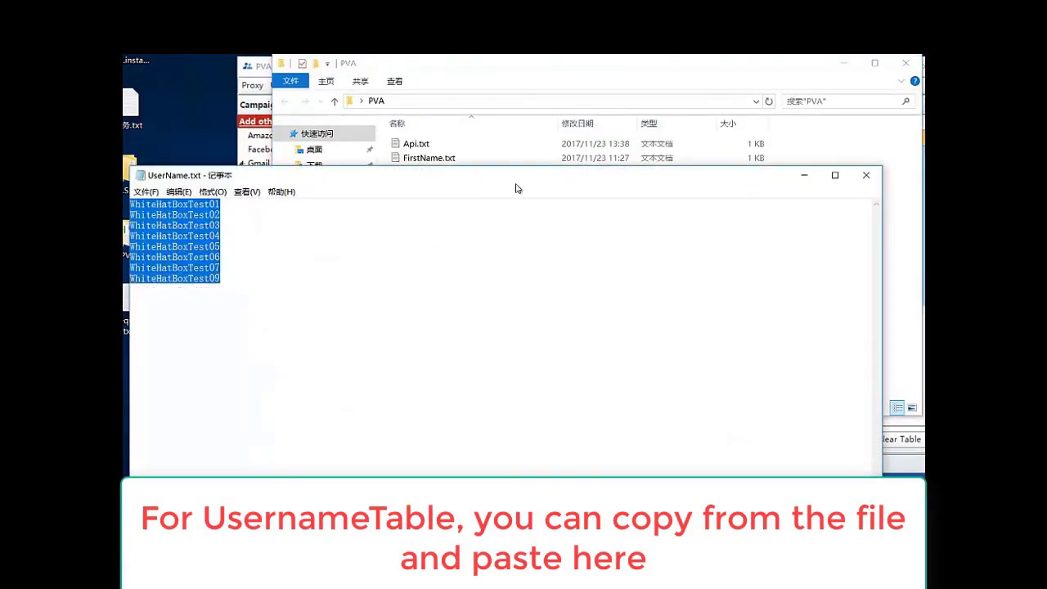
{"action": "left_click", "coordinate": [575, 81]}
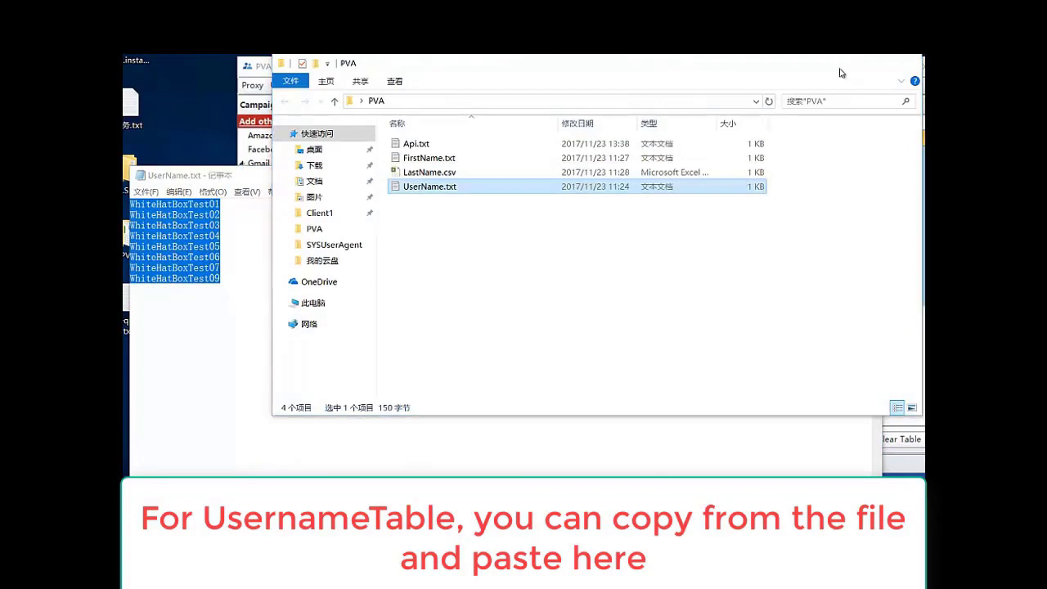
{"action": "left_click", "coordinate": [843, 63]}
{"action": "left_click", "coordinate": [643, 95]}
{"action": "key", "text": "ctrl+v"}
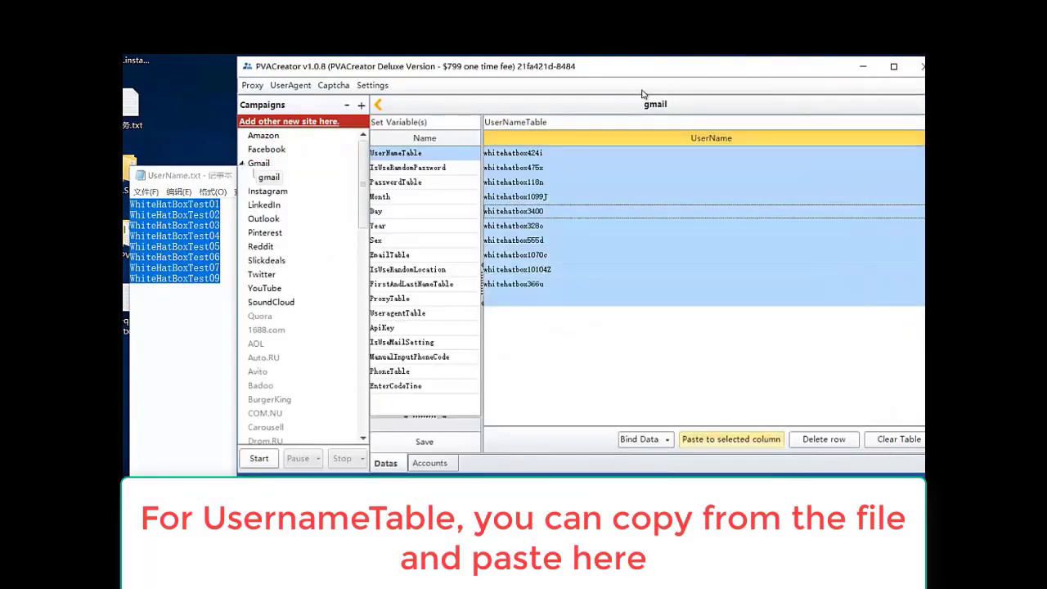
- Delete the WhiteHatBoxTest09 row, then clear the whole UserNameTable
{"action": "key", "text": "Delete"}
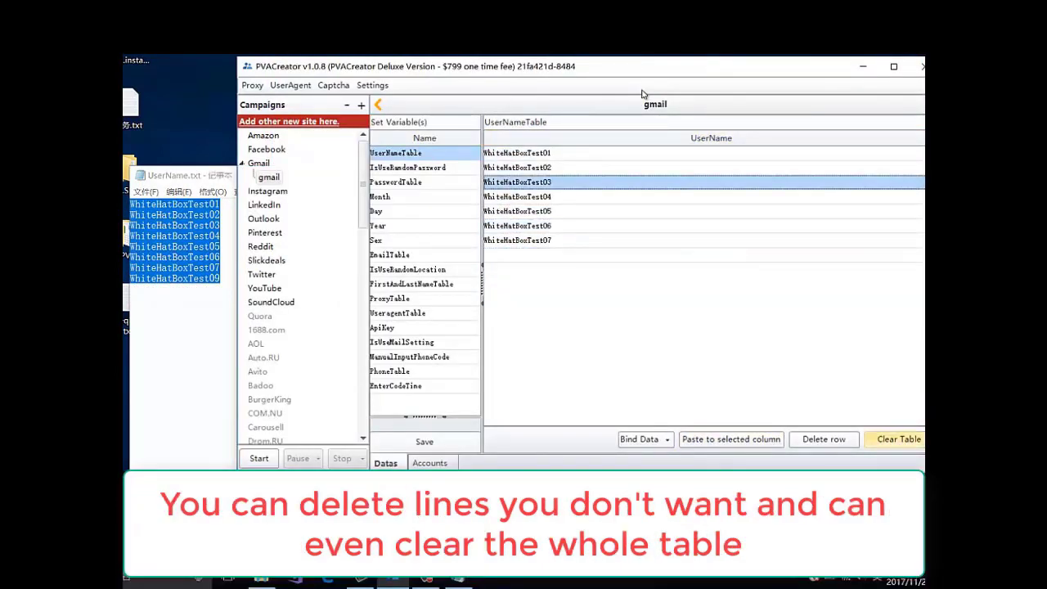
{"action": "key", "text": "ctrl+a"}
{"action": "key", "text": "Delete"}
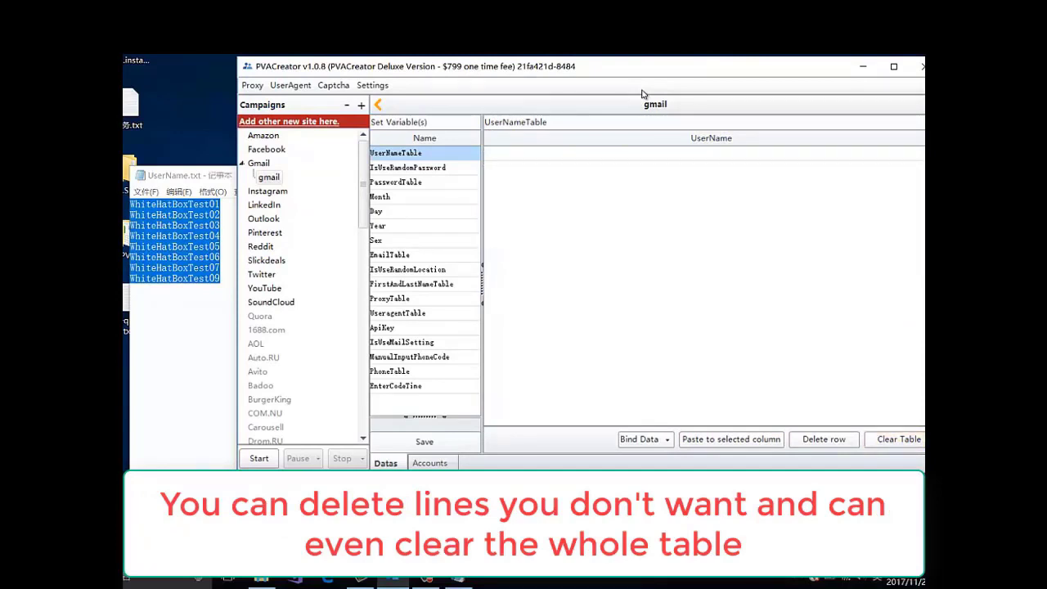
- Paste the usernames back into UserNameTable and give IsUseRandomPassword the value 1
{"action": "key", "text": "ctrl+v"}
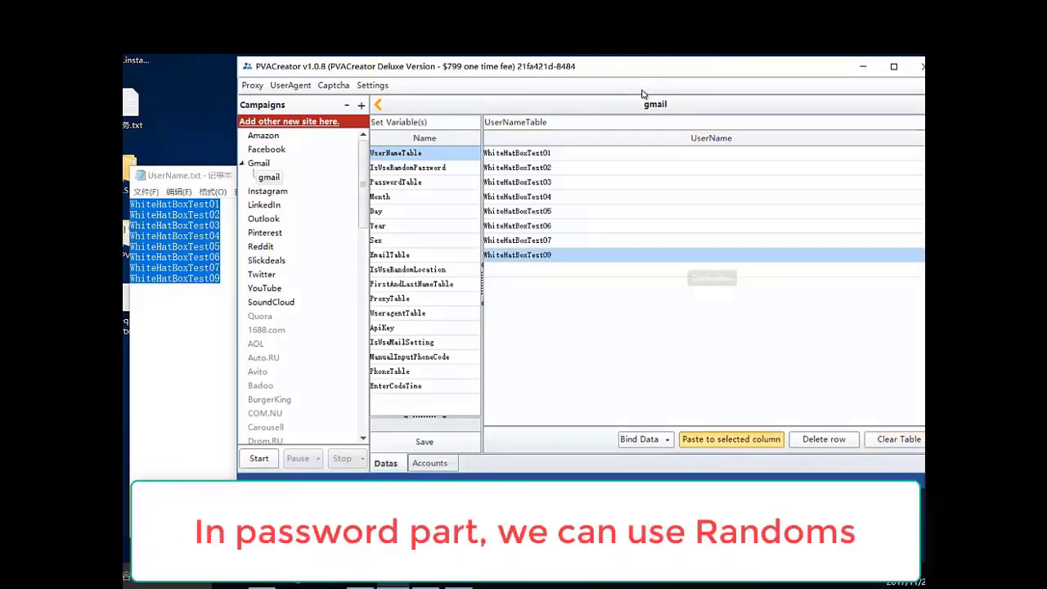
{"action": "key", "text": "Down"}
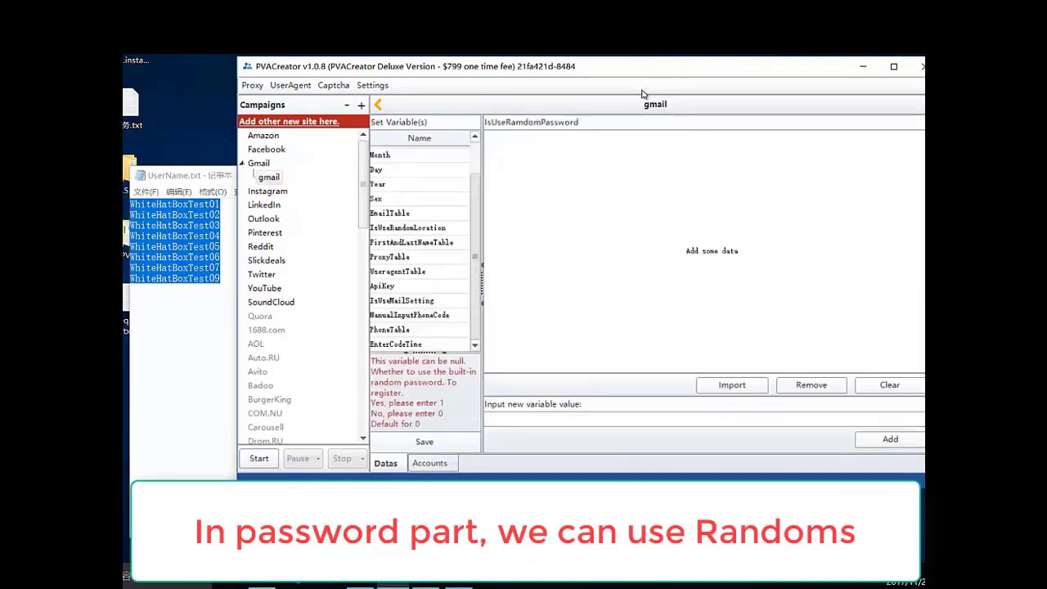
{"action": "key", "text": "Tab"}
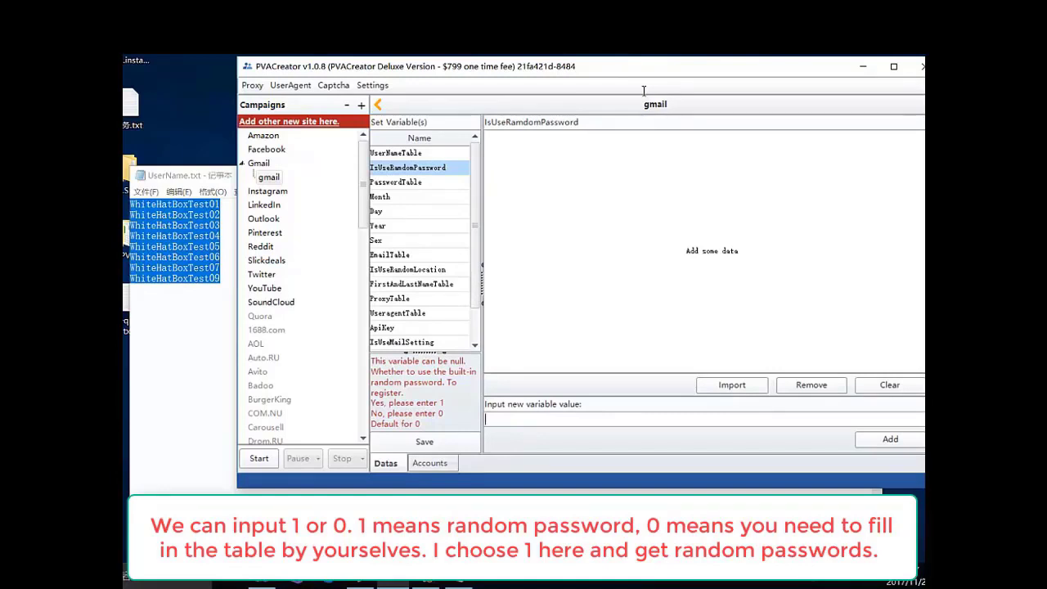
{"action": "type", "text": "1"}
{"action": "key", "text": "Return"}
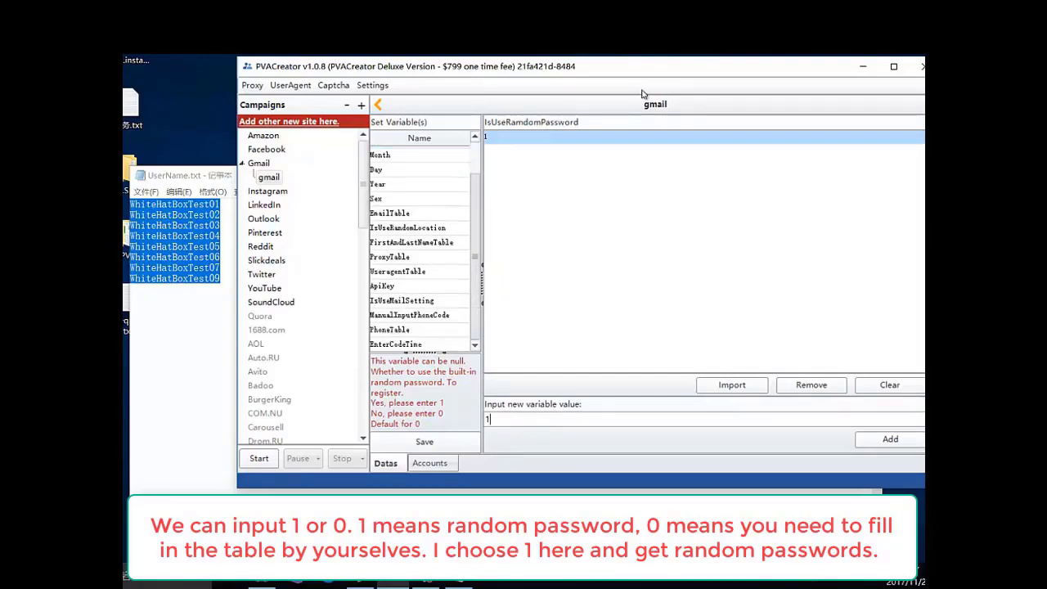
{"action": "key", "text": "Down"}
{"action": "key", "text": "Down"}
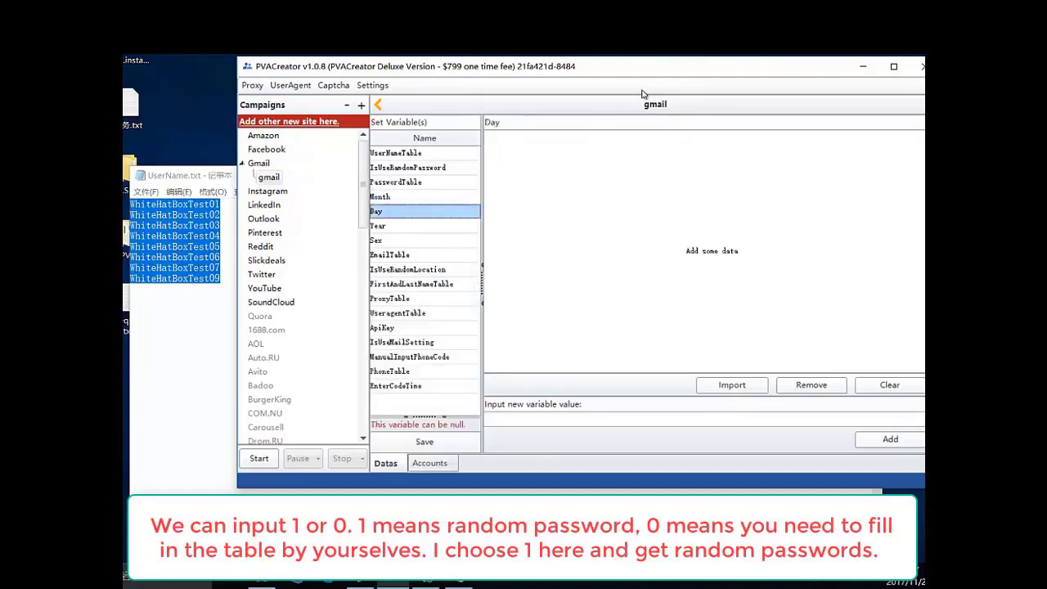
{"action": "key", "text": "Down"}
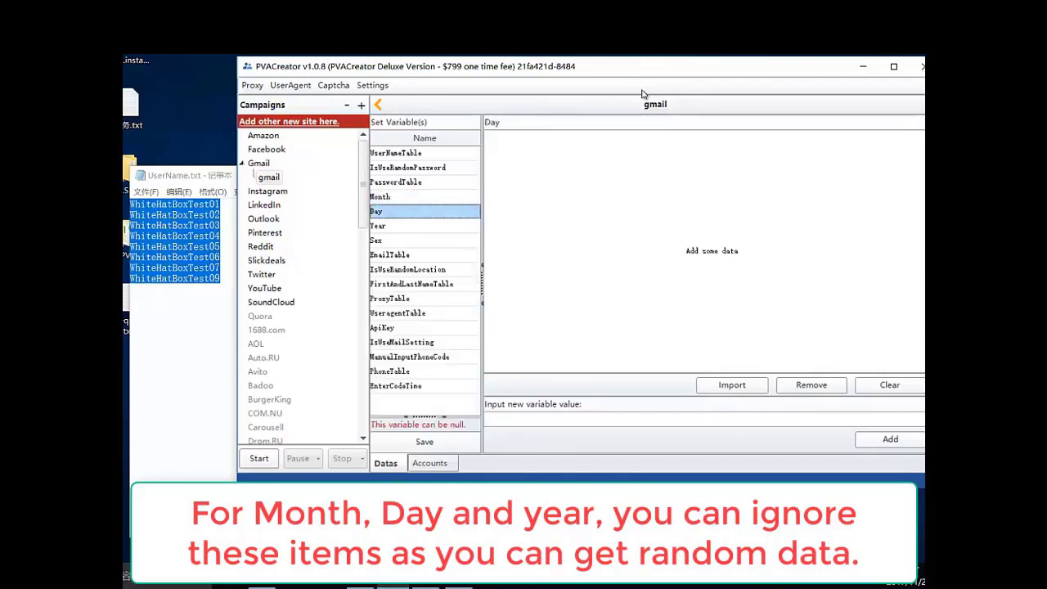
- Add the values :1, :2 and :c to the Month variable
{"action": "key", "text": "Down"}
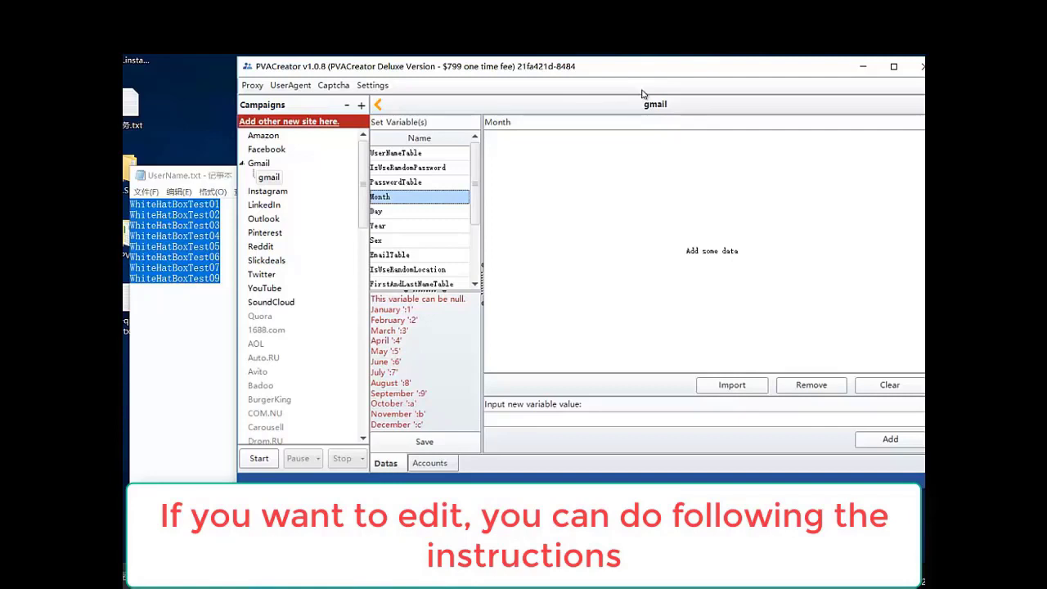
{"action": "key", "text": "Tab"}
{"action": "type", "text": ":1"}
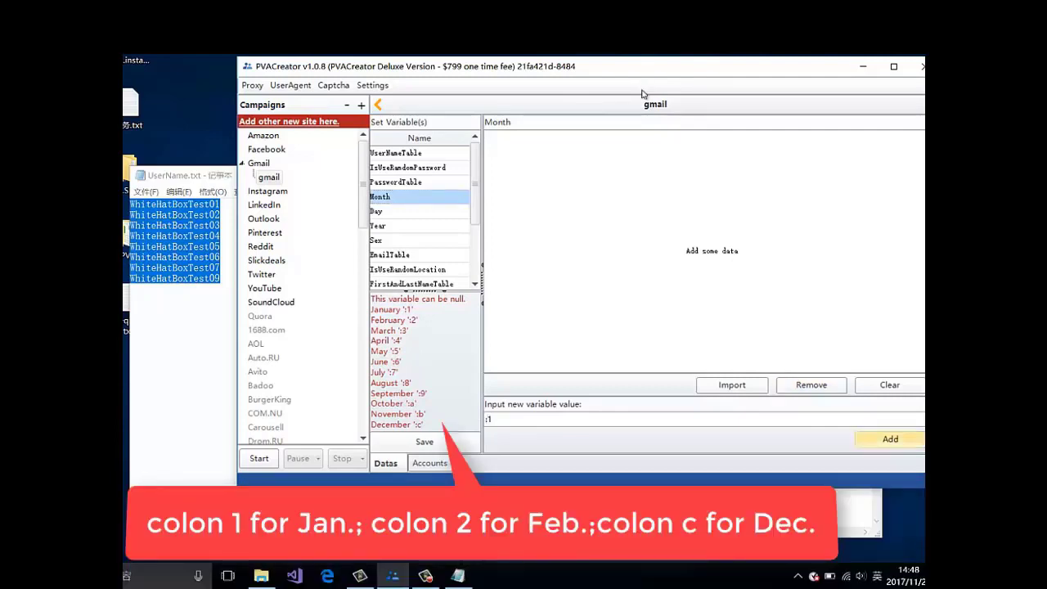
{"action": "key", "text": "Return"}
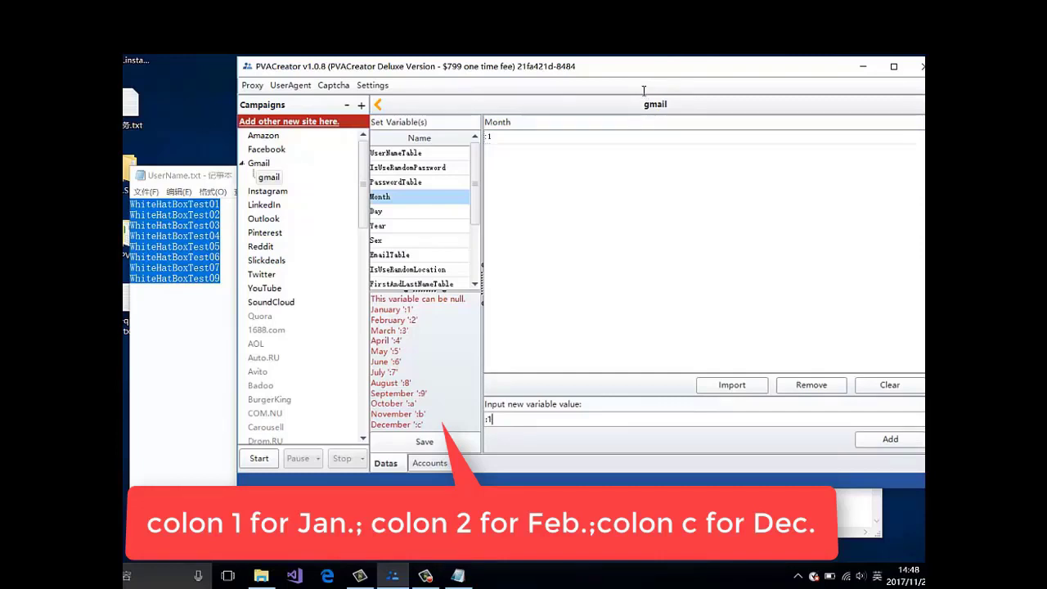
{"action": "key", "text": "BackSpace"}
{"action": "key", "text": "BackSpace"}
{"action": "type", "text": ":2"}
{"action": "key", "text": "Return"}
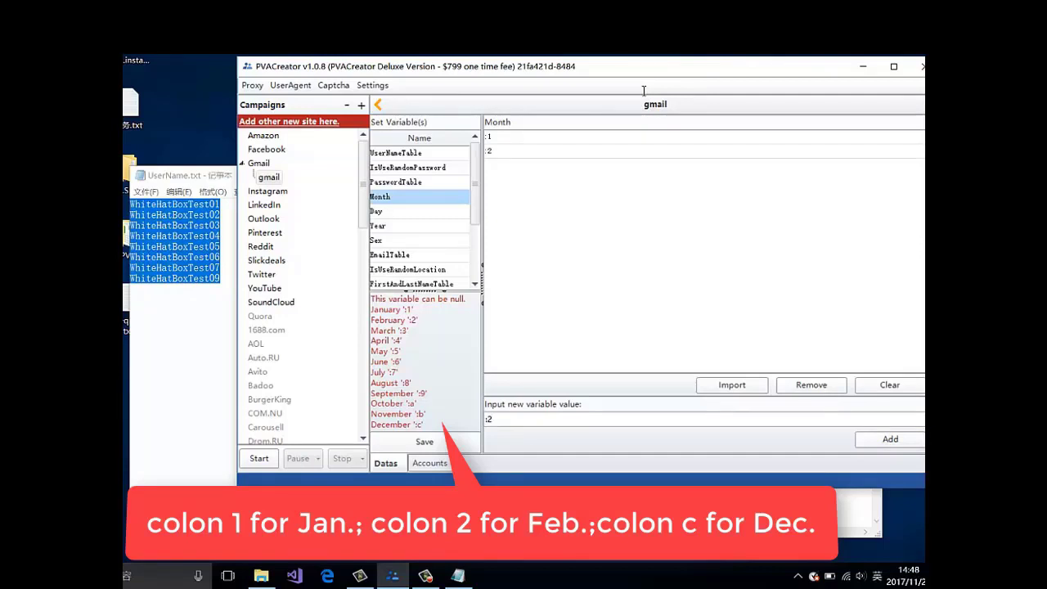
{"action": "key", "text": "BackSpace"}
{"action": "type", "text": "c"}
{"action": "key", "text": "Return"}
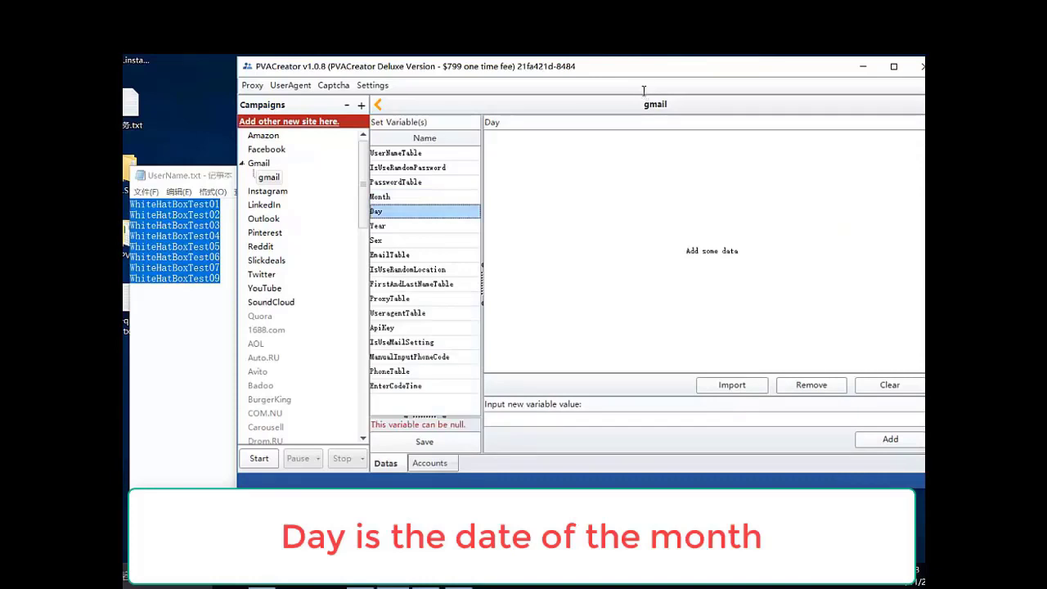
- Add the values 12 and 23 to the Day variable
{"action": "key", "text": "Tab"}
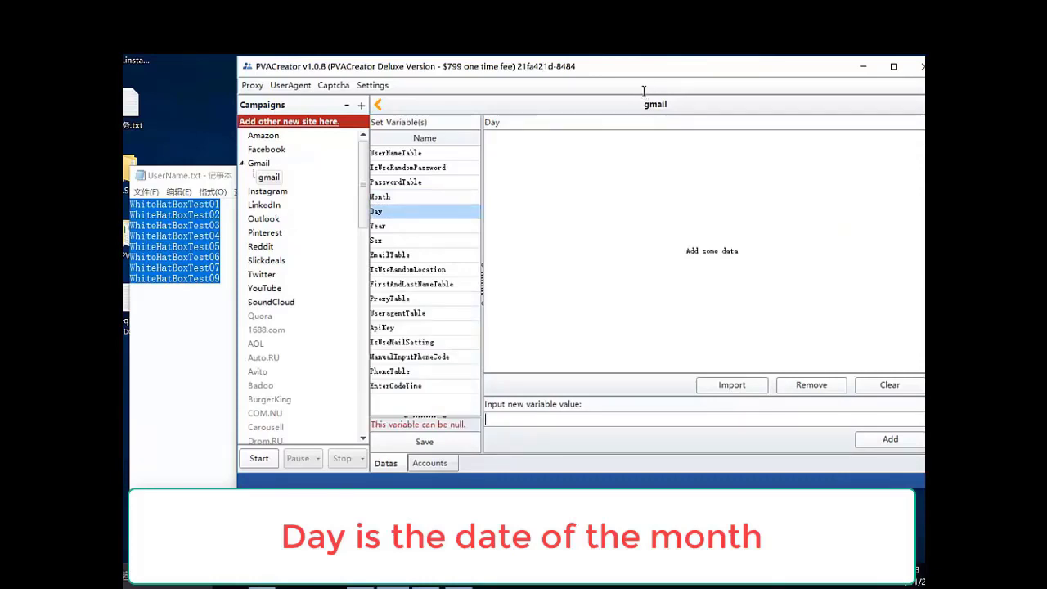
{"action": "type", "text": "12"}
{"action": "key", "text": "Return"}
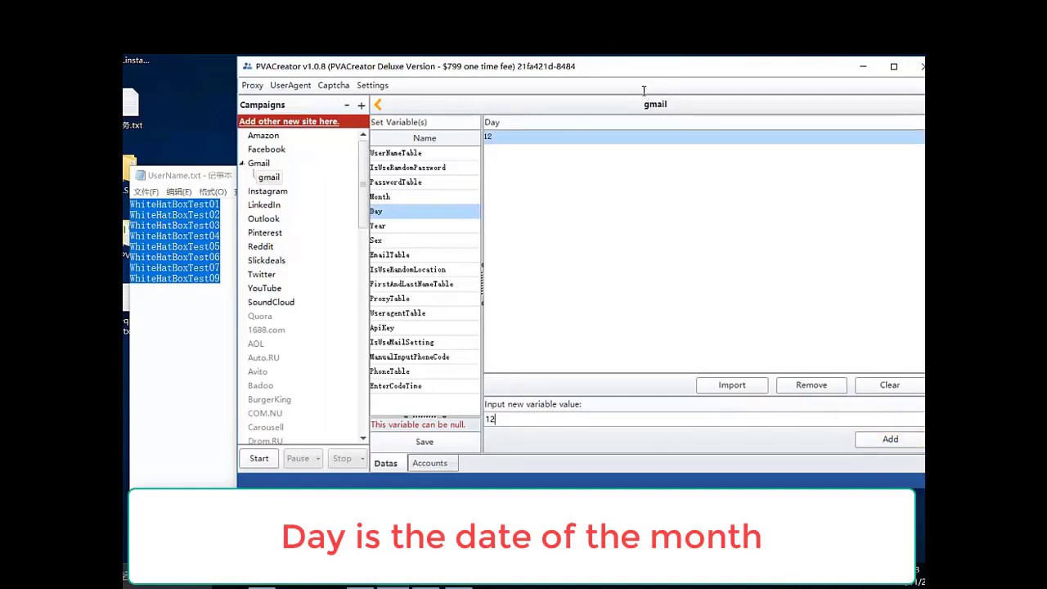
{"action": "key", "text": "ctrl+a"}
{"action": "type", "text": "23"}
{"action": "key", "text": "Return"}
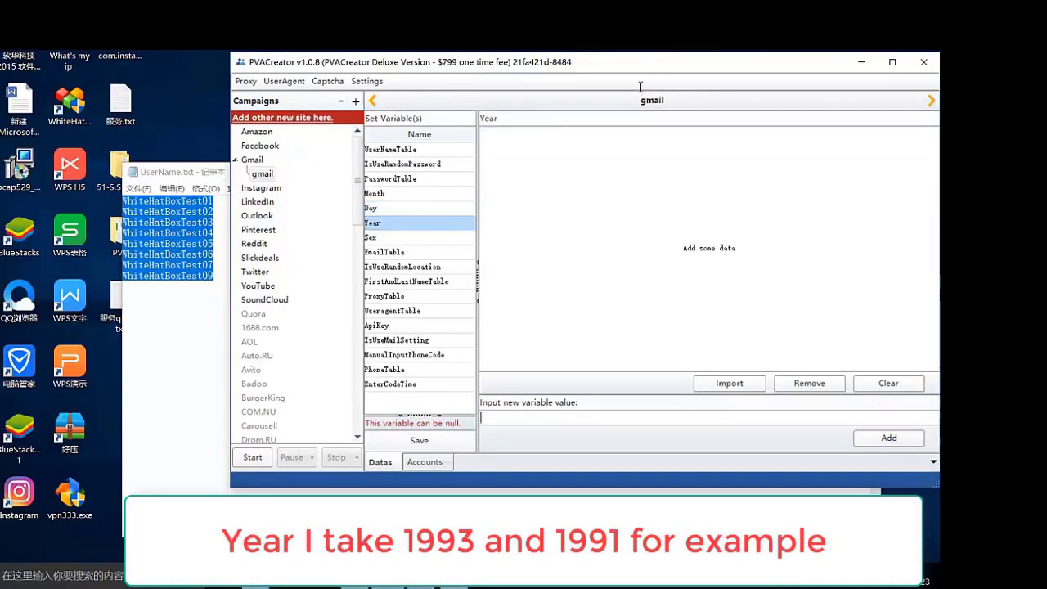
- Add 1993 and 1991 as the Year variable's values
{"action": "type", "text": "1993"}
{"action": "key", "text": "Return"}
{"action": "key", "text": "BackSpace"}
{"action": "key", "text": "BackSpace"}
{"action": "key", "text": "BackSpace"}
{"action": "key", "text": "BackSpace"}
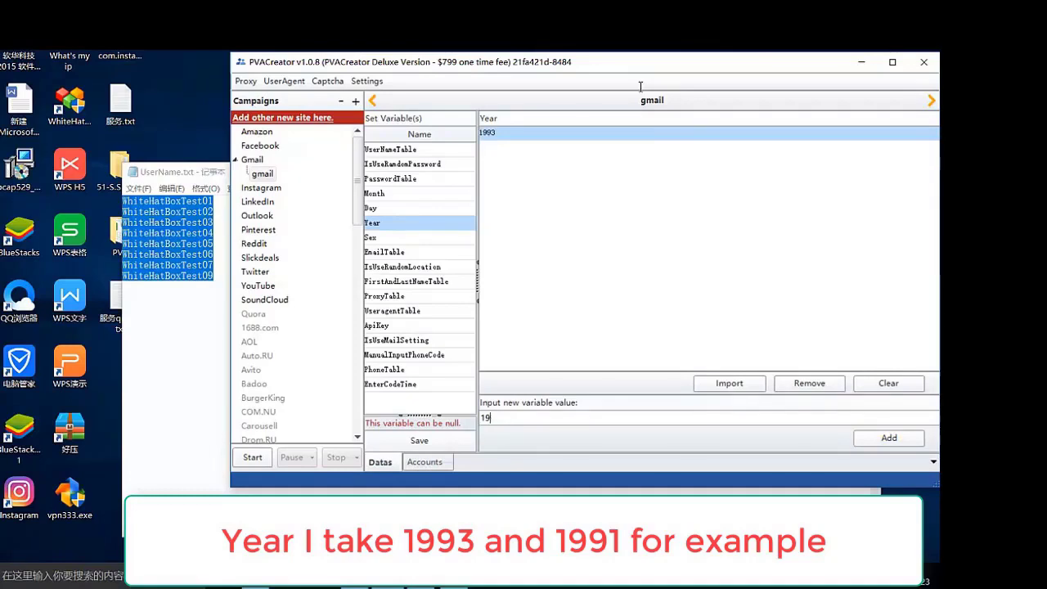
{"action": "type", "text": "1991"}
{"action": "key", "text": "Return"}
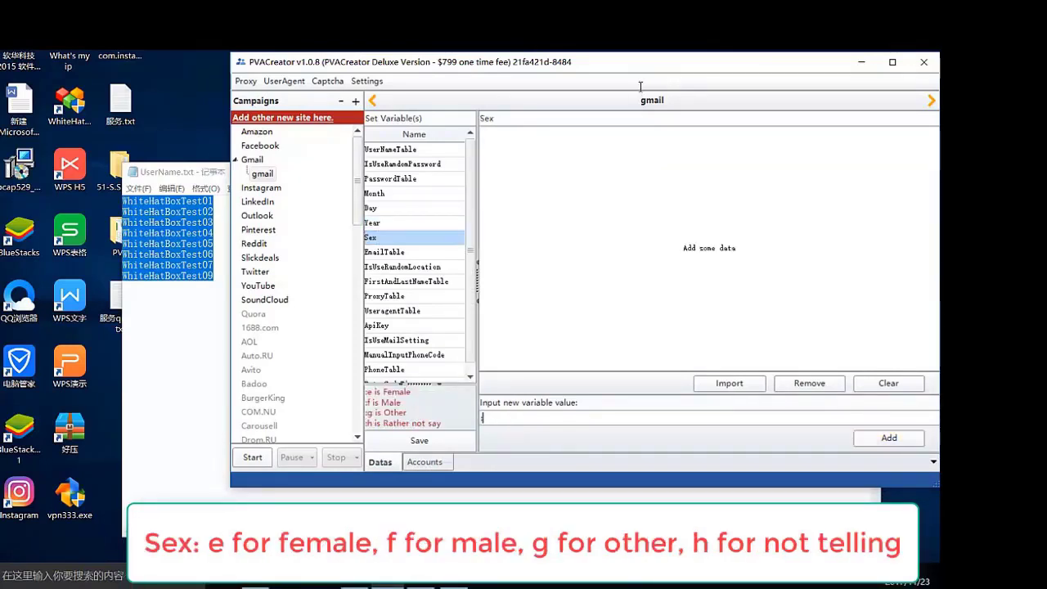
- Add e and f as the Sex variable's values
{"action": "type", "text": "e"}
{"action": "key", "text": "Return"}
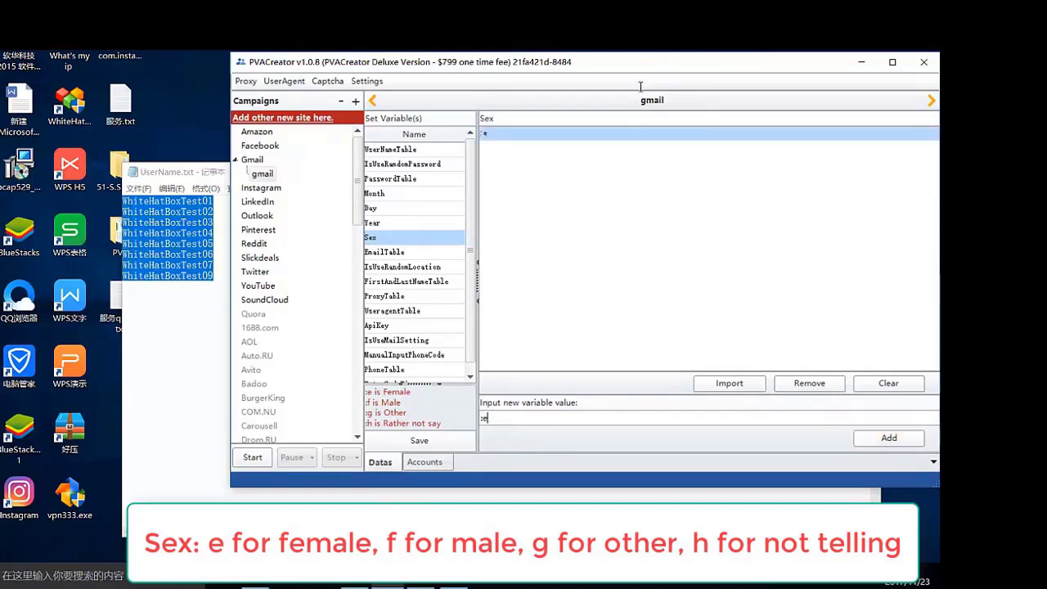
{"action": "key", "text": "BackSpace"}
{"action": "type", "text": "f"}
{"action": "key", "text": "Return"}
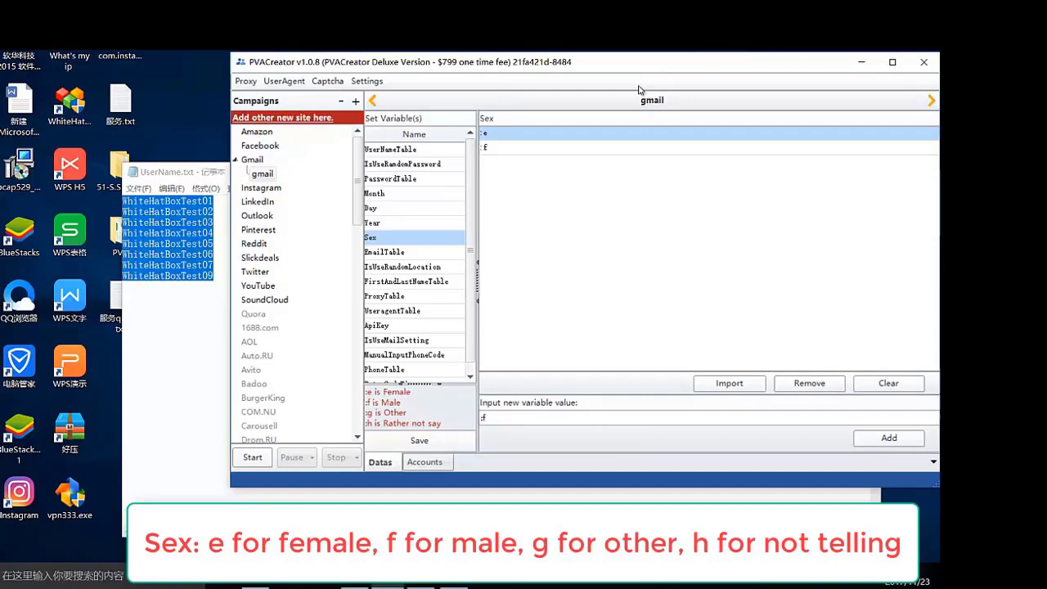
{"action": "key", "text": "Down"}
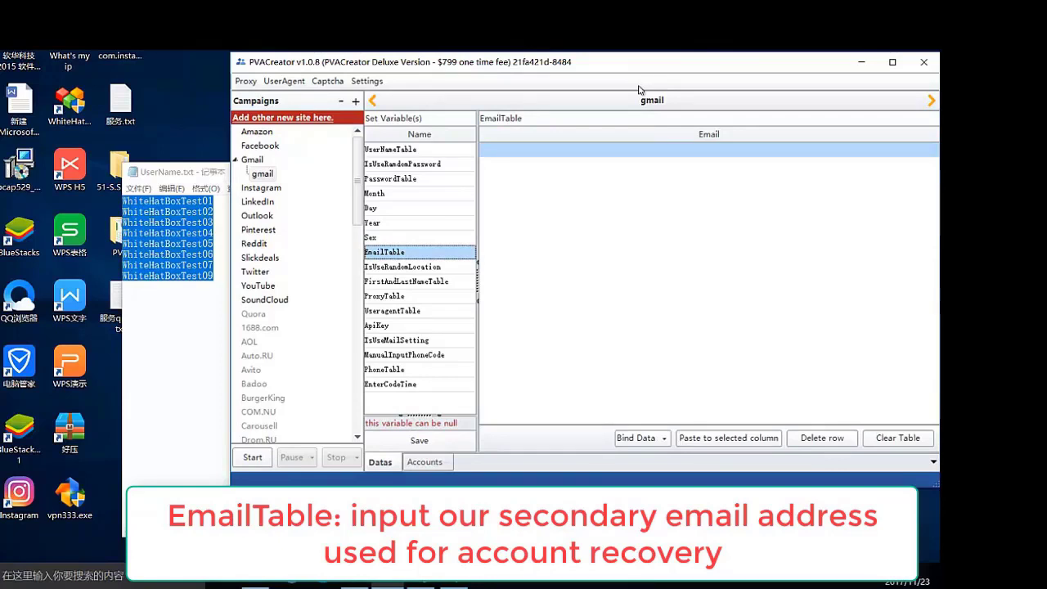
- Enter the recovery e-mail address in EmailTable, then paste and edit it into a second row
{"action": "key", "text": "Tab"}
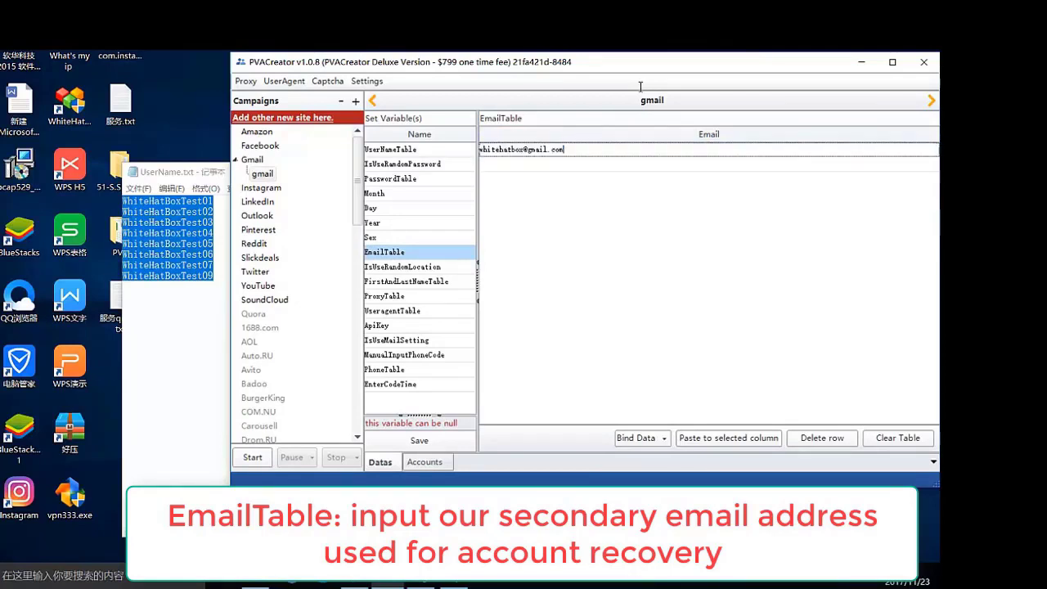
{"action": "key", "text": "Return"}
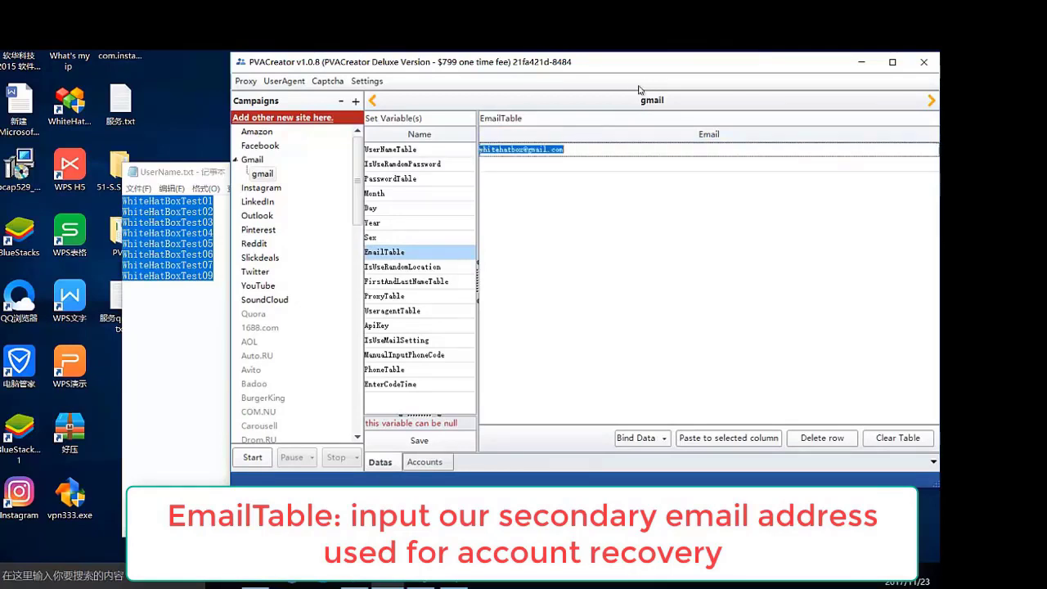
{"action": "key", "text": "Return"}
{"action": "key", "text": "ctrl+v"}
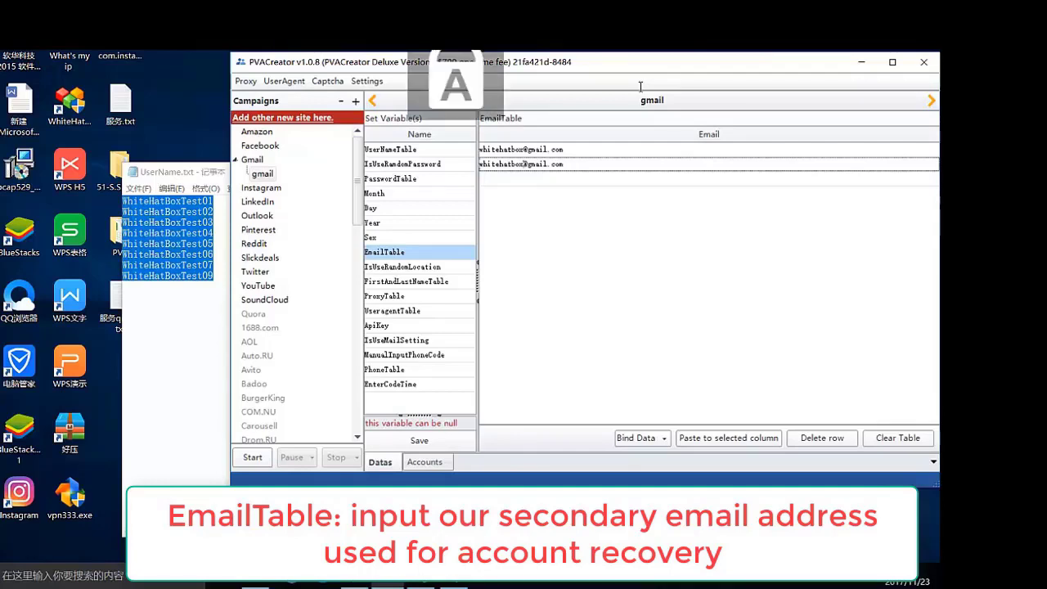
{"action": "type", "text": "Aa"}
{"action": "type", "text": "cover"}
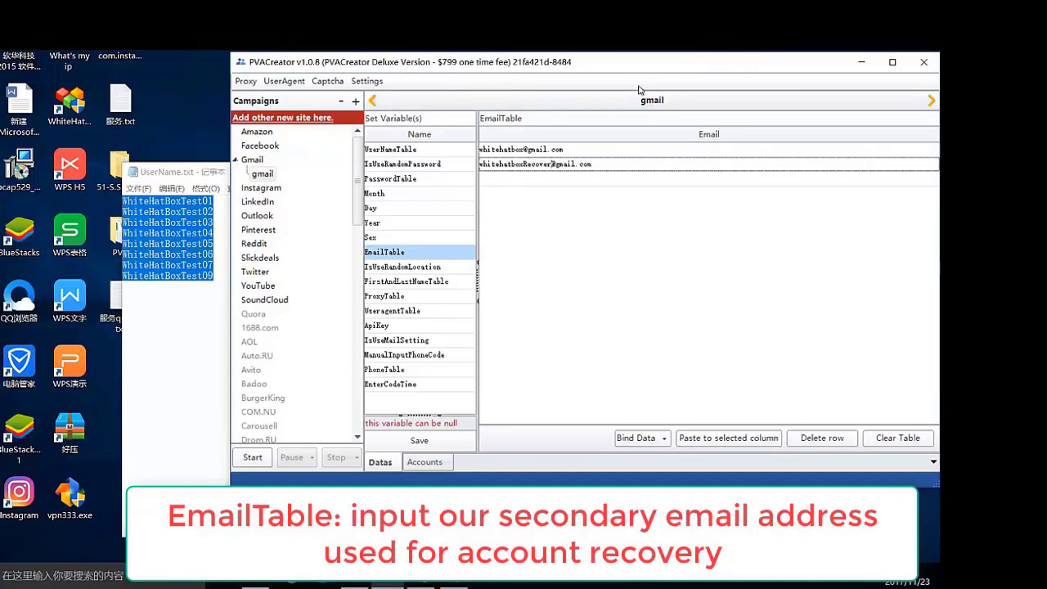
{"action": "key", "text": "Down"}
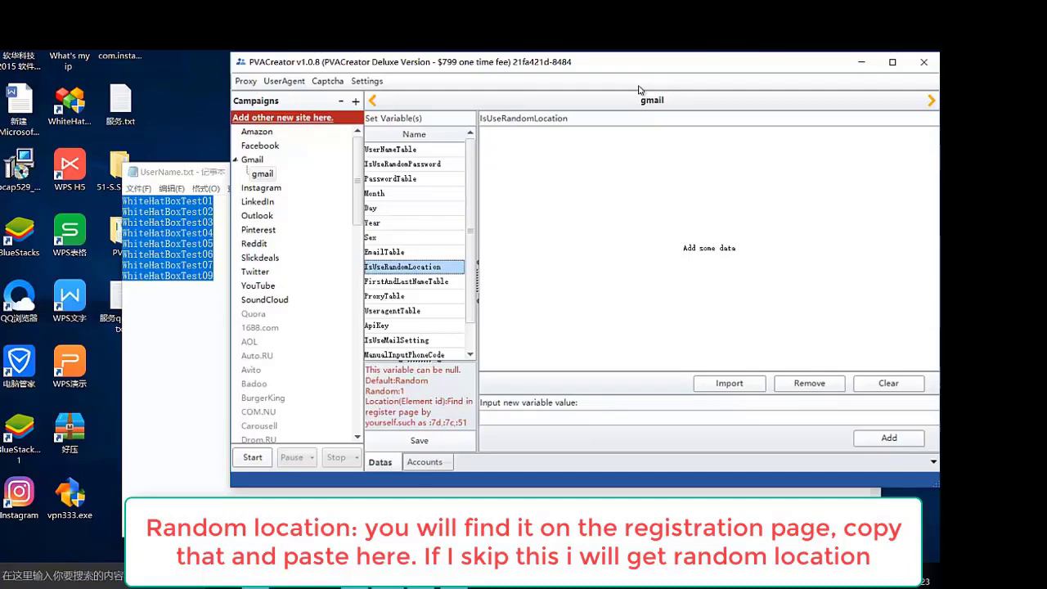
- Import names from FirstName.txt into the FirstName column of FirstAndLastNameTable
{"action": "key", "text": "Down"}
{"action": "key", "text": "Right"}
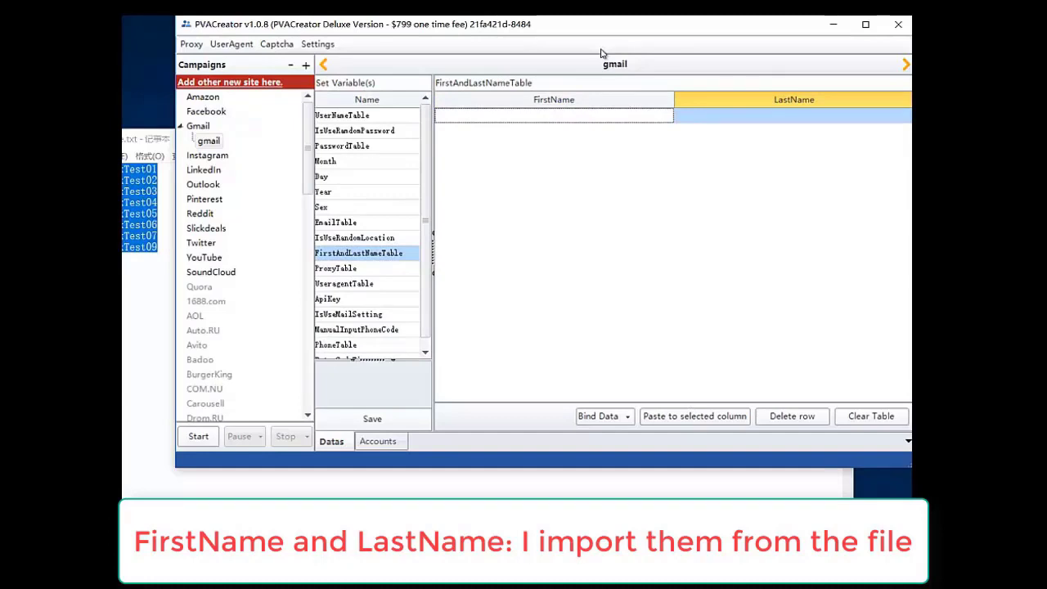
{"action": "key", "text": "Left"}
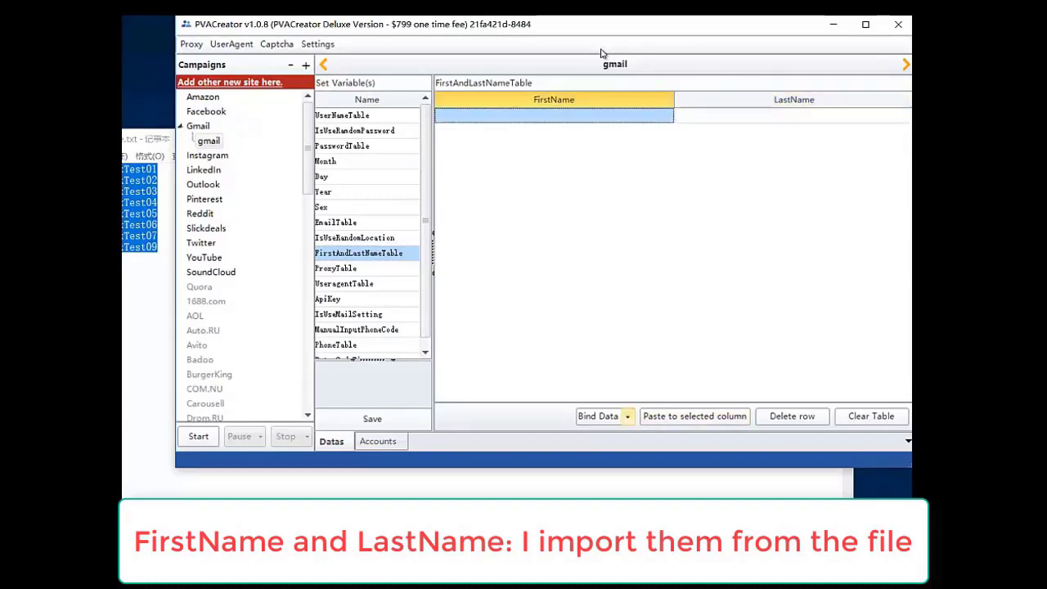
{"action": "key", "text": "alt+Down"}
{"action": "key", "text": "Down"}
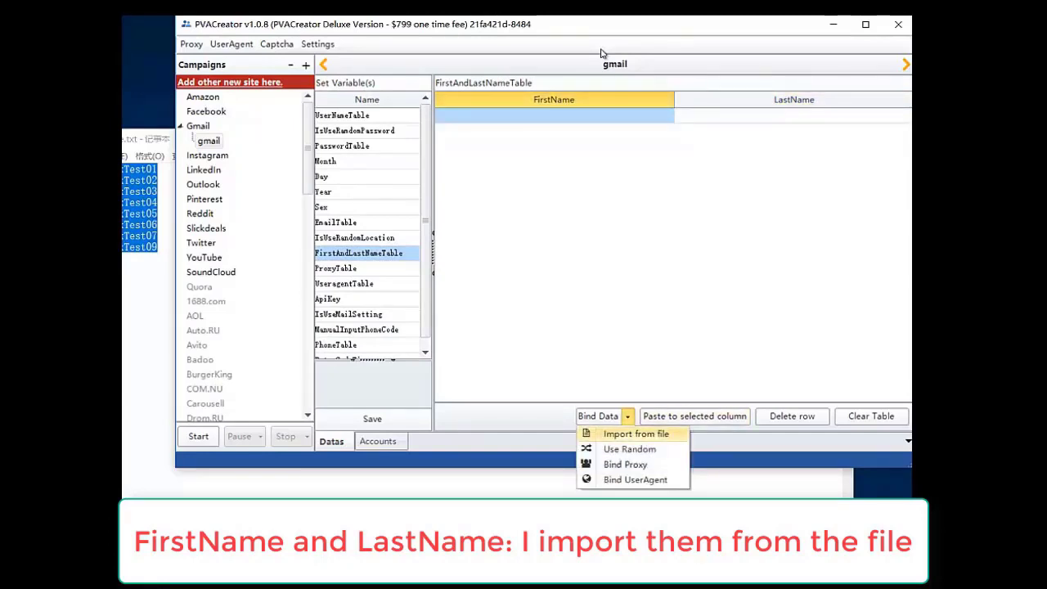
{"action": "key", "text": "Return"}
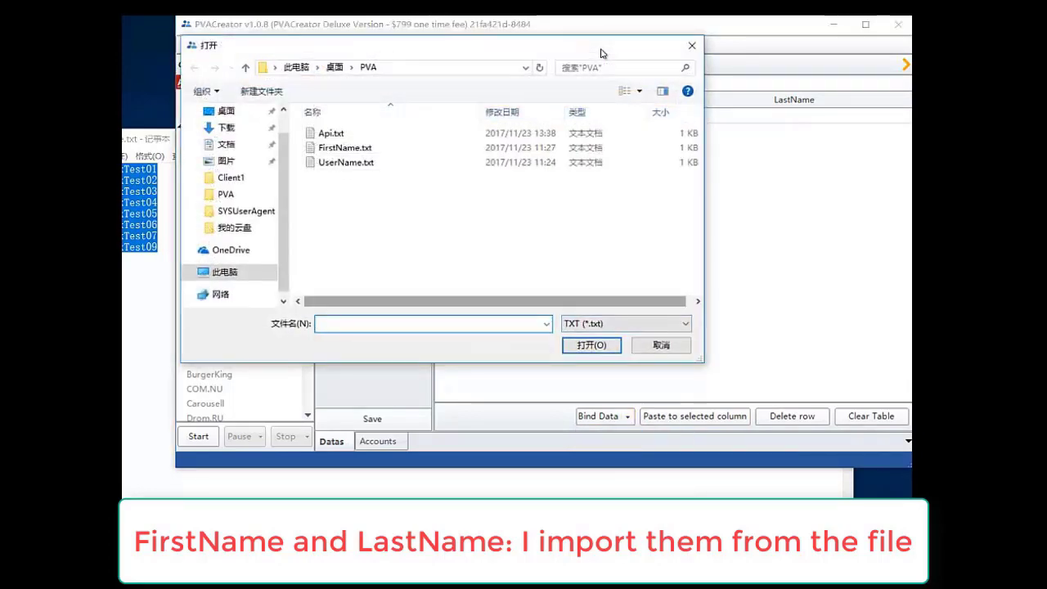
{"action": "key", "text": "shift+Tab"}
{"action": "key", "text": "Down"}
{"action": "key", "text": "Return"}
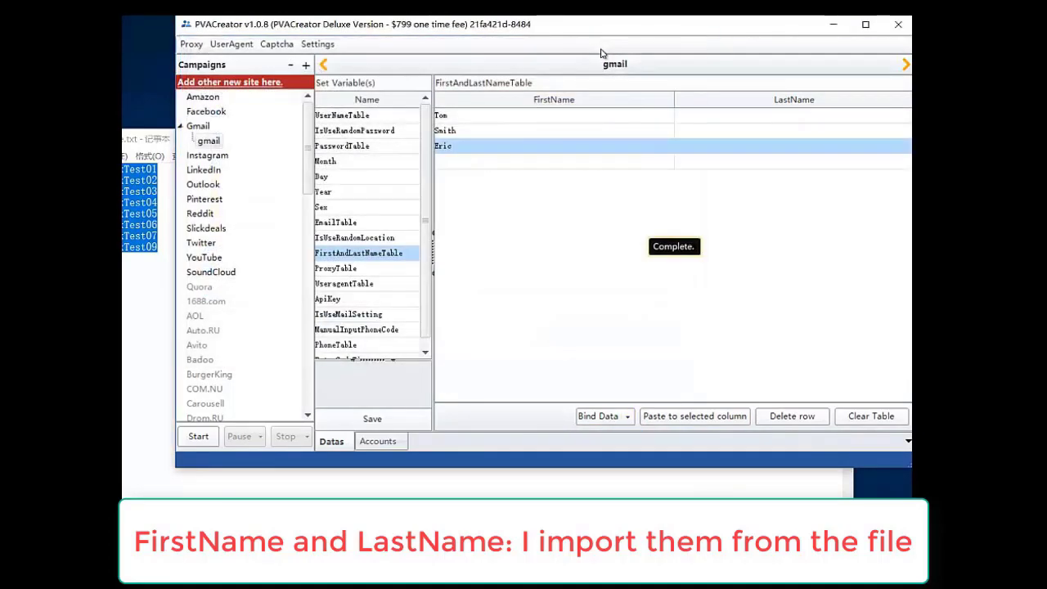
- Import names from FirstName.txt into the LastName column as well
{"action": "key", "text": "Right"}
{"action": "key", "text": "alt+Down"}
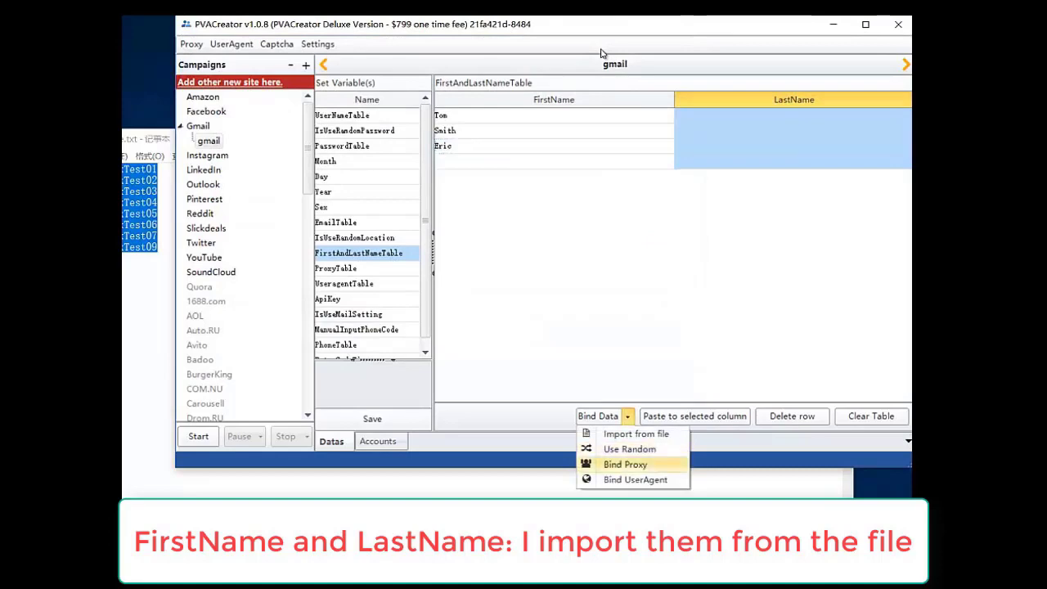
{"action": "key", "text": "Down"}
{"action": "key", "text": "Return"}
{"action": "key", "text": "shift+Tab"}
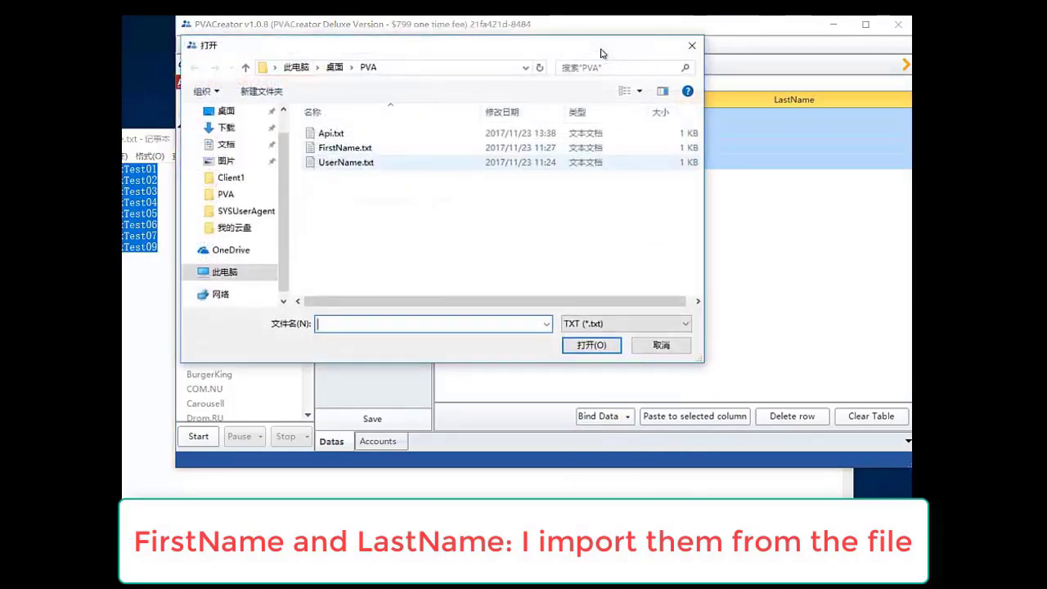
{"action": "key", "text": "Down"}
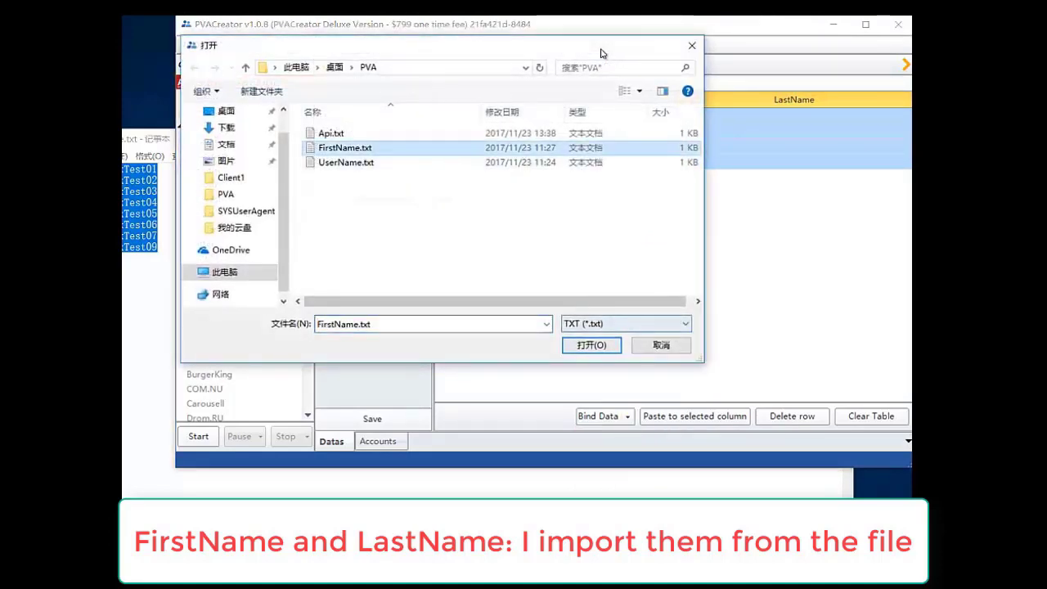
{"action": "key", "text": "Return"}
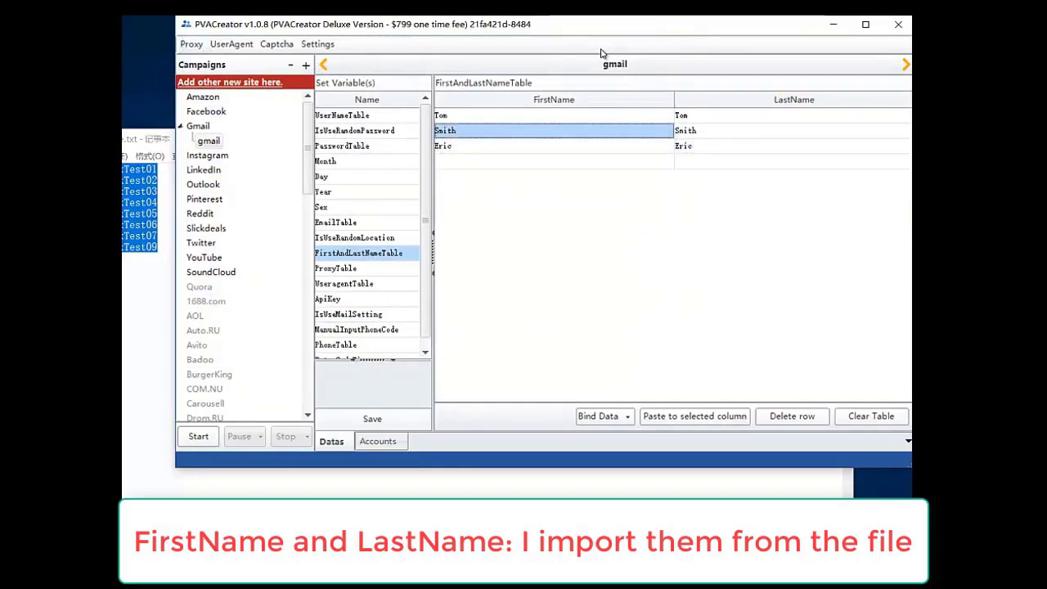
{"action": "key", "text": "Right"}
{"action": "key", "text": "Down"}
{"action": "key", "text": "Down"}
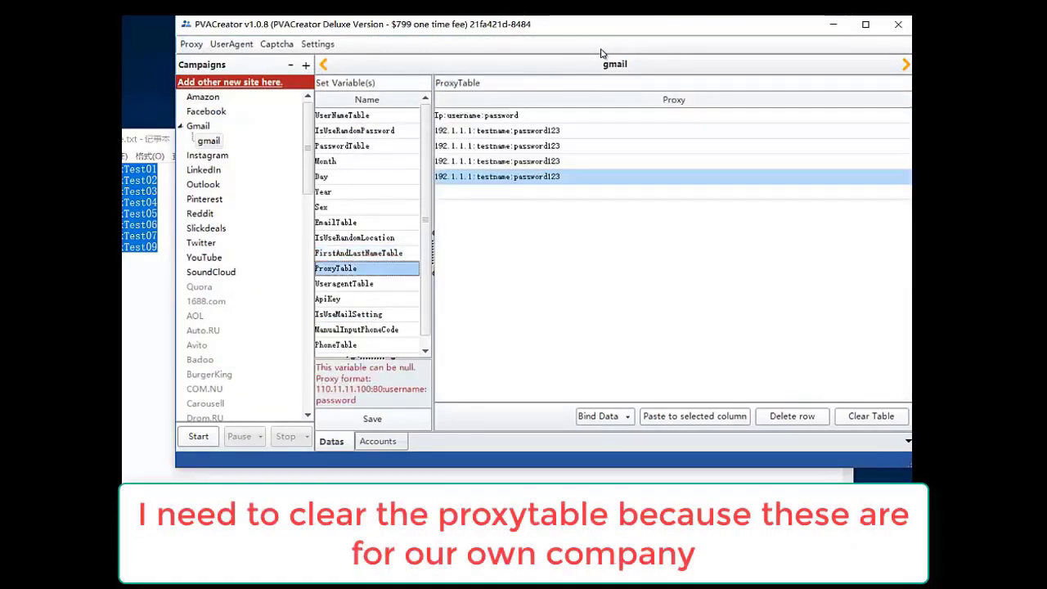
- Delete all proxy rows from the ProxyTable
{"action": "key", "text": "Up"}
{"action": "key", "text": "Up"}
{"action": "key", "text": "Up"}
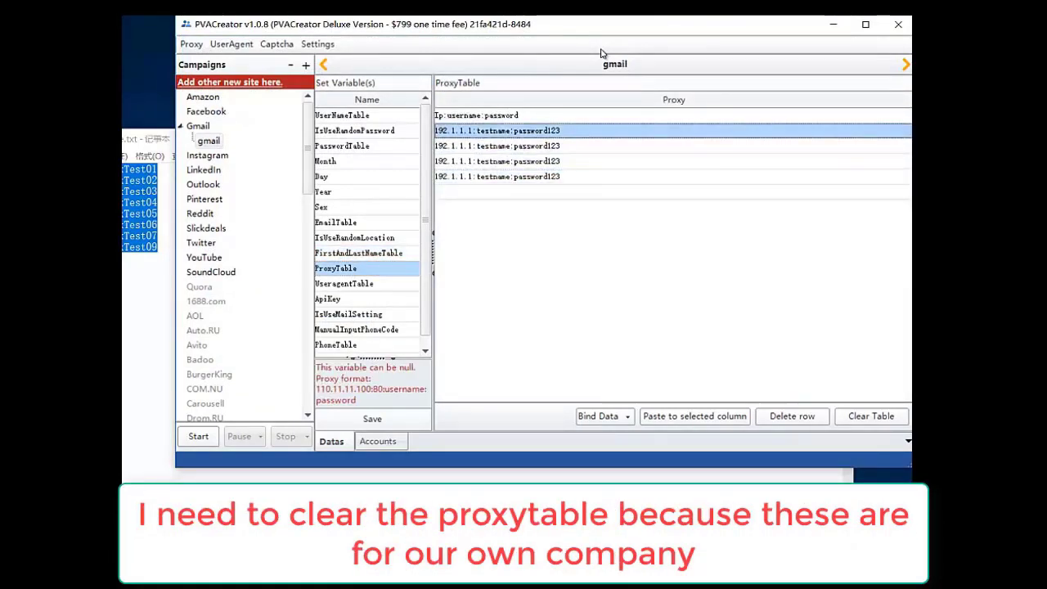
{"action": "key", "text": "ctrl+a"}
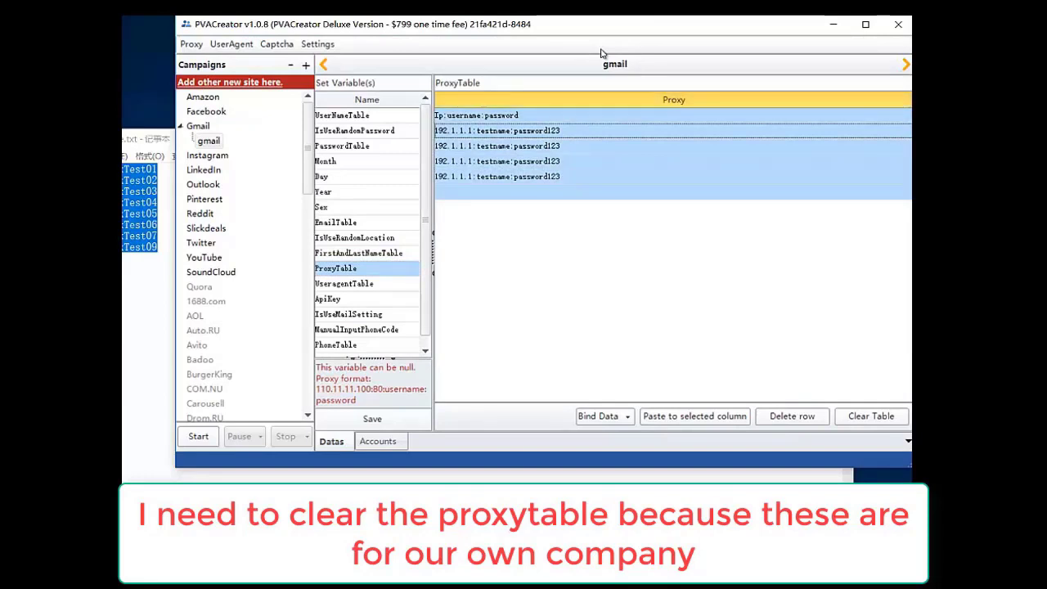
{"action": "key", "text": "Delete"}
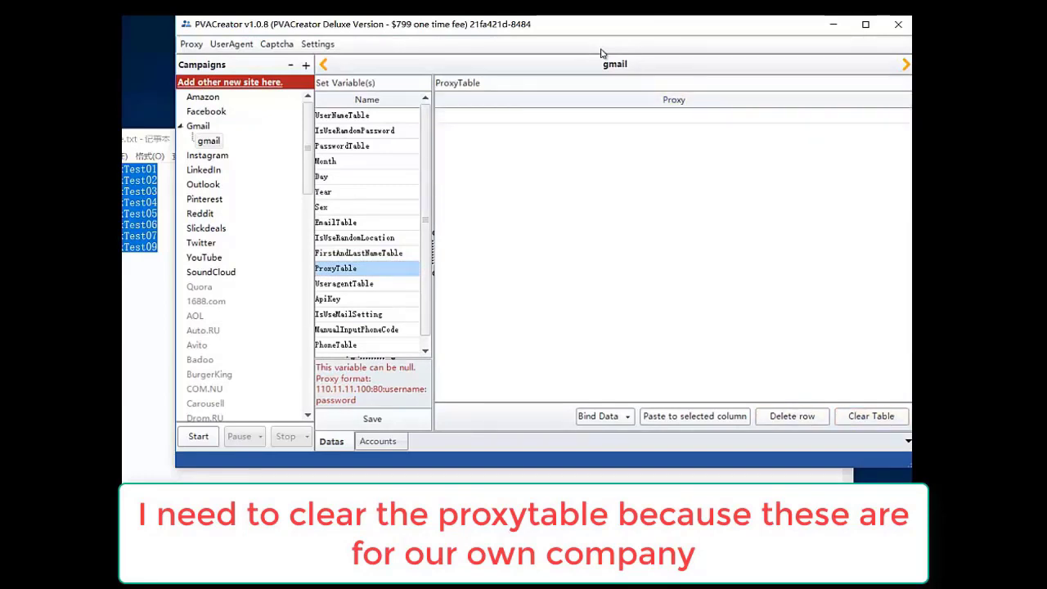
{"action": "key", "text": "Down"}
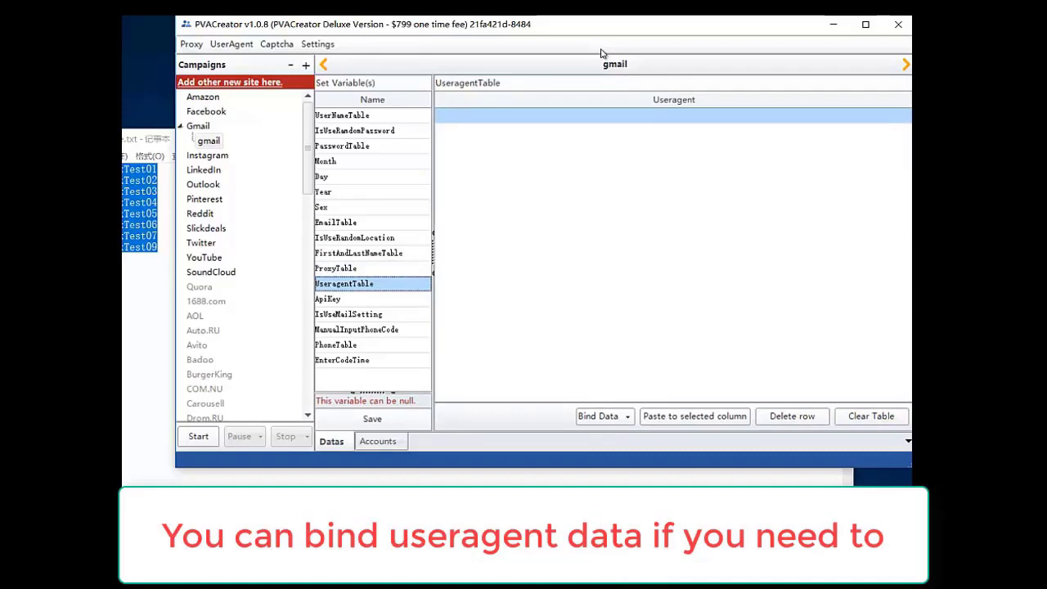
{"action": "key", "text": "Up"}
{"action": "key", "text": "Down"}
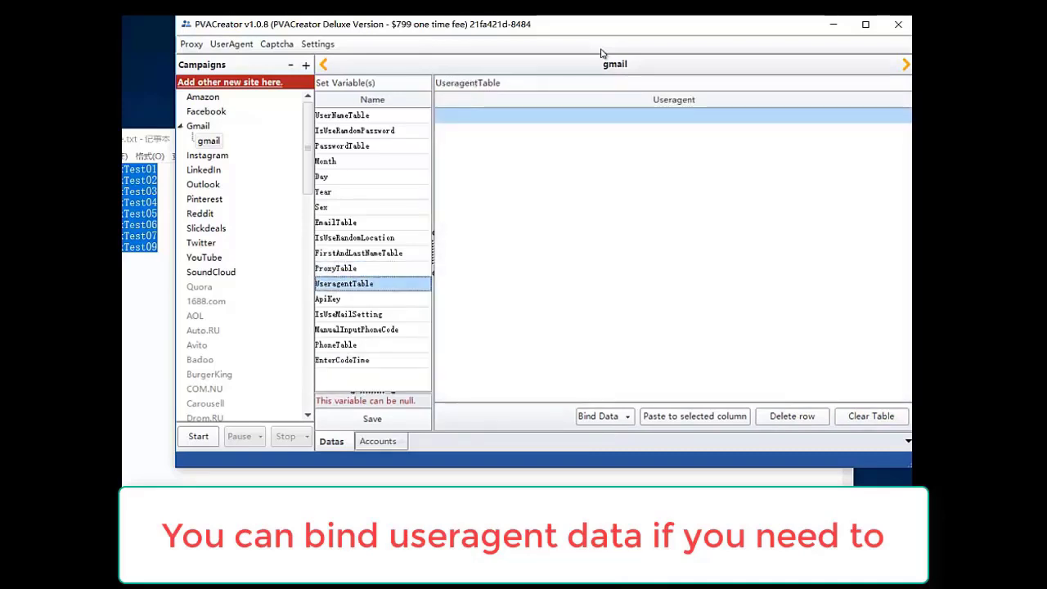
- Enter 'api input here' as the ApiKey value
{"action": "key", "text": "Down"}
{"action": "key", "text": "Tab"}
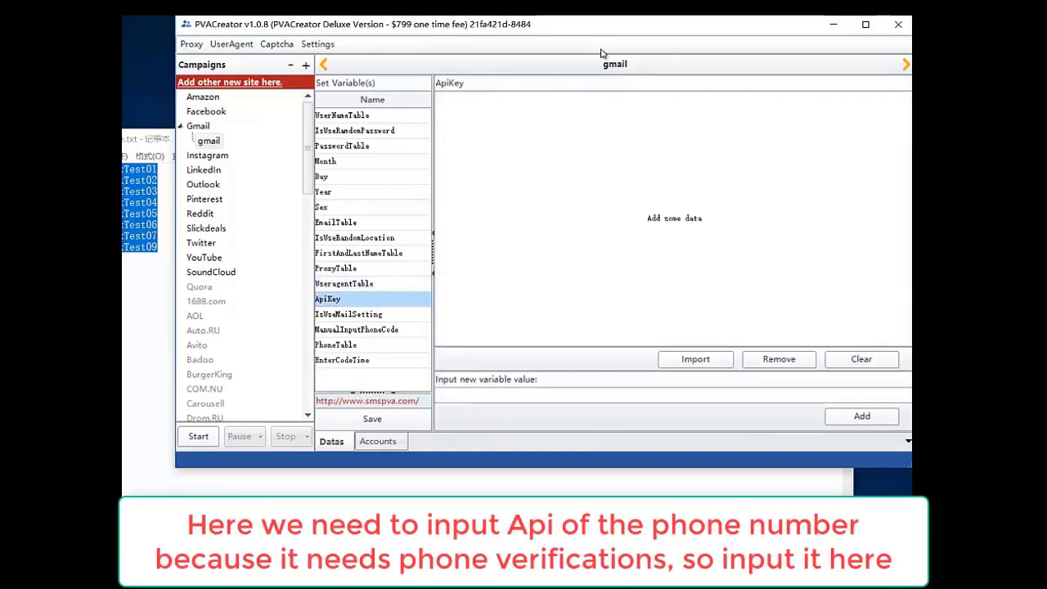
{"action": "key", "text": "Tab"}
{"action": "type", "text": "api input"}
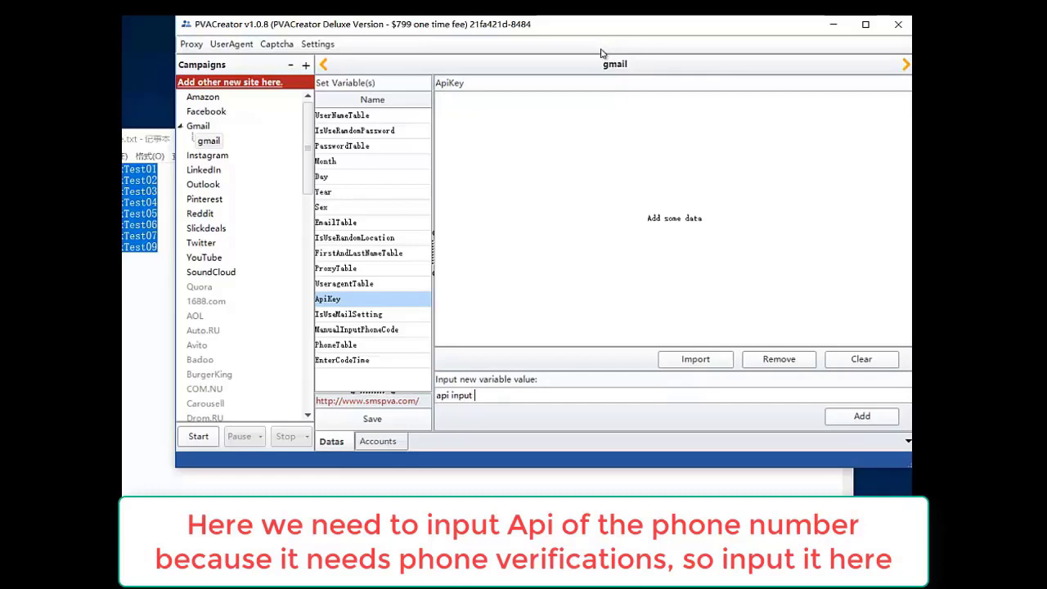
{"action": "type", "text": " here"}
{"action": "key", "text": "Down"}
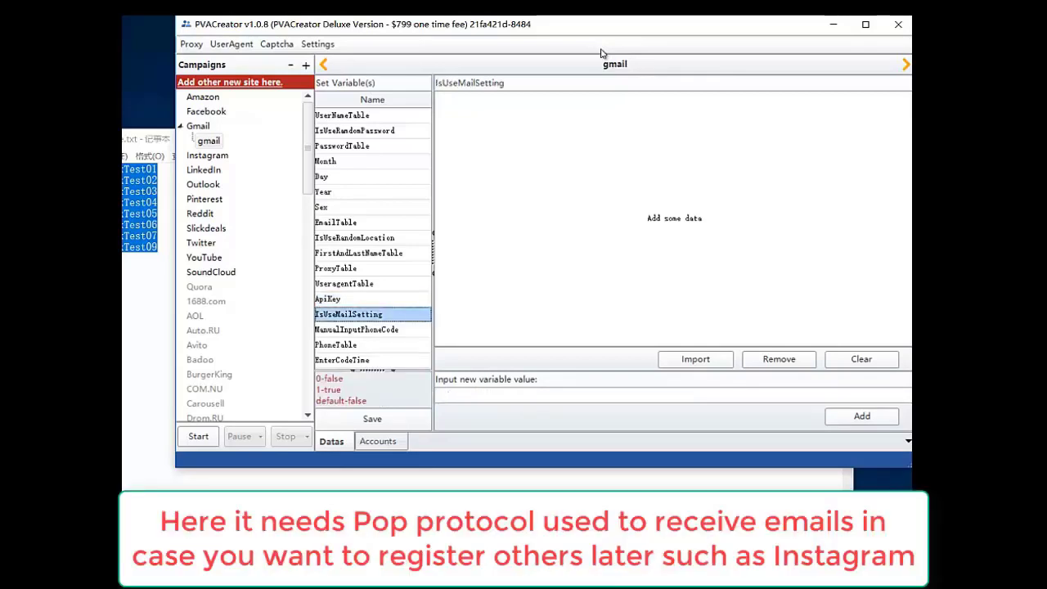
- Add 1 as the IsUseMailSetting value
{"action": "key", "text": "Tab"}
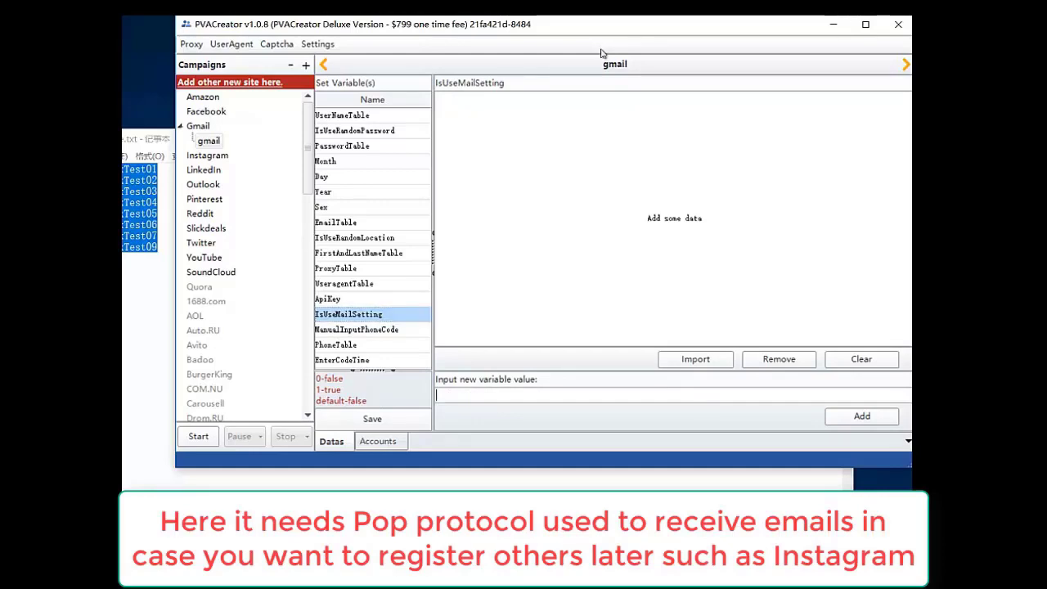
{"action": "key", "text": "shift+Tab"}
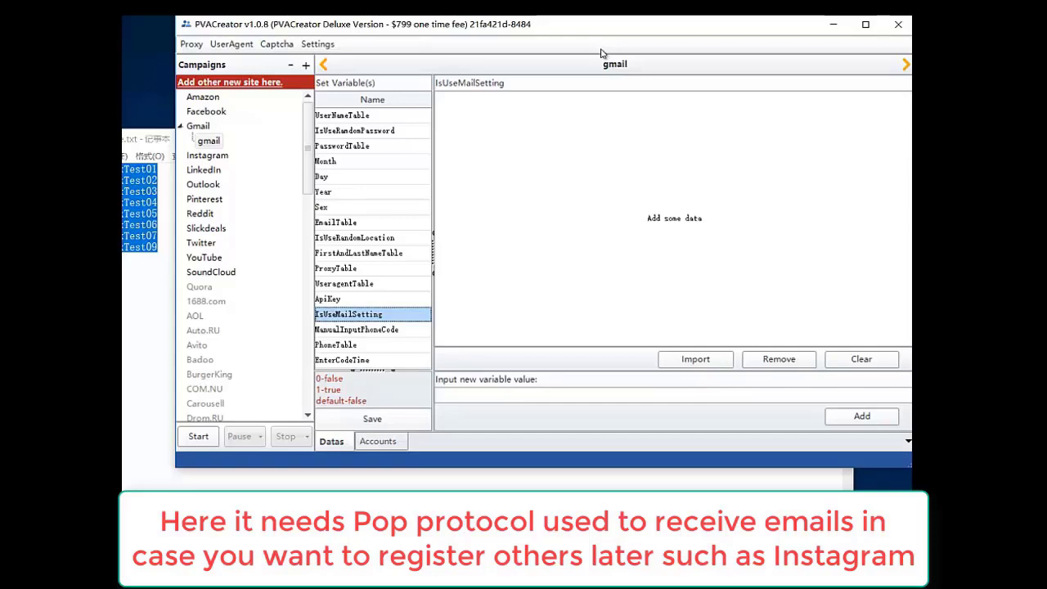
{"action": "key", "text": "Tab"}
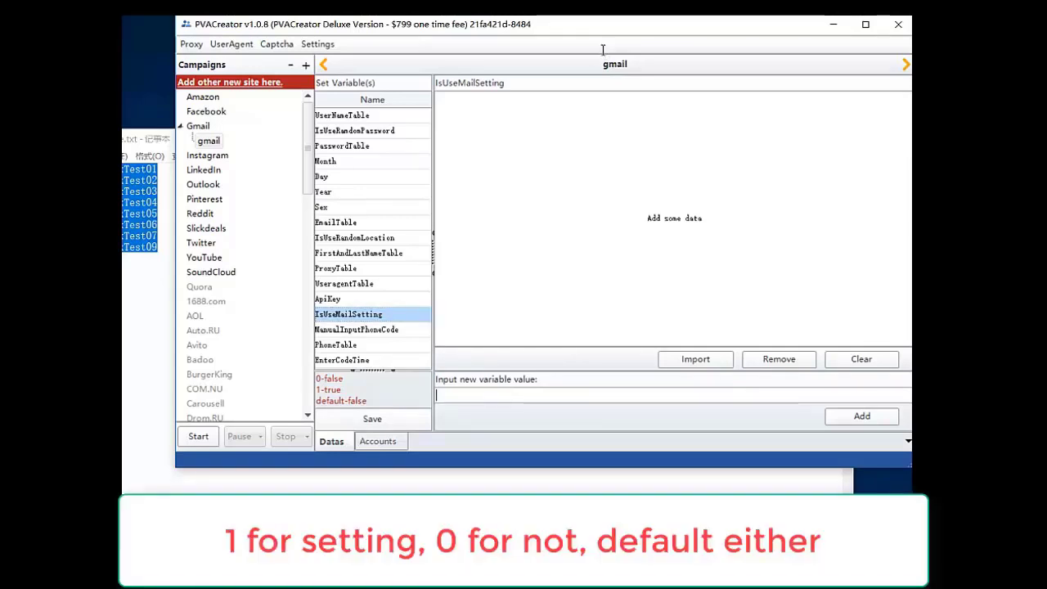
{"action": "type", "text": "1"}
{"action": "key", "text": "Return"}
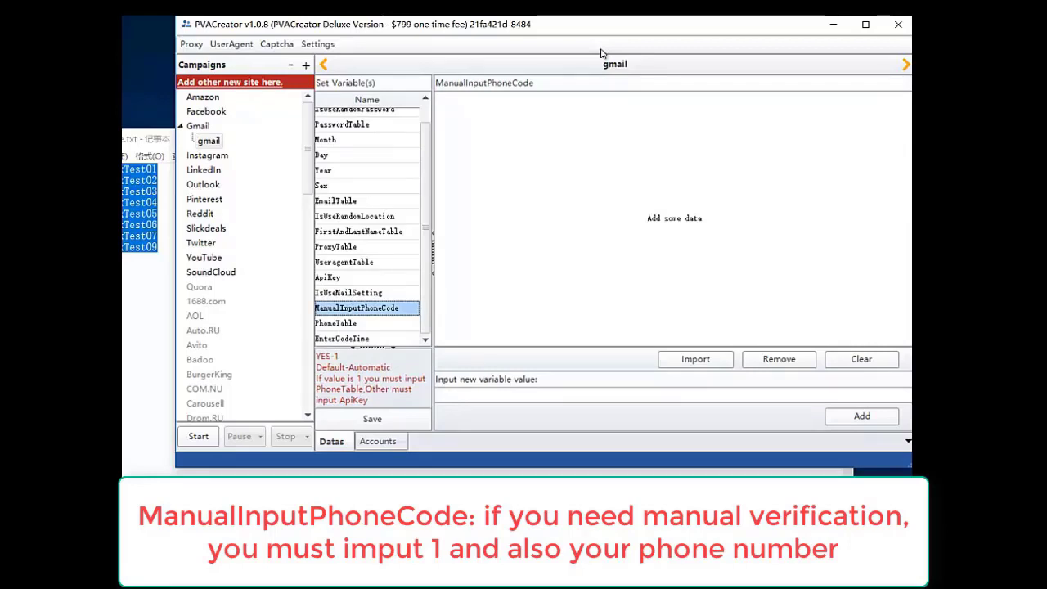
- Add 1 as the ManualInputPhoneCode value
{"action": "key", "text": "Tab"}
{"action": "type", "text": "1"}
{"action": "key", "text": "Tab"}
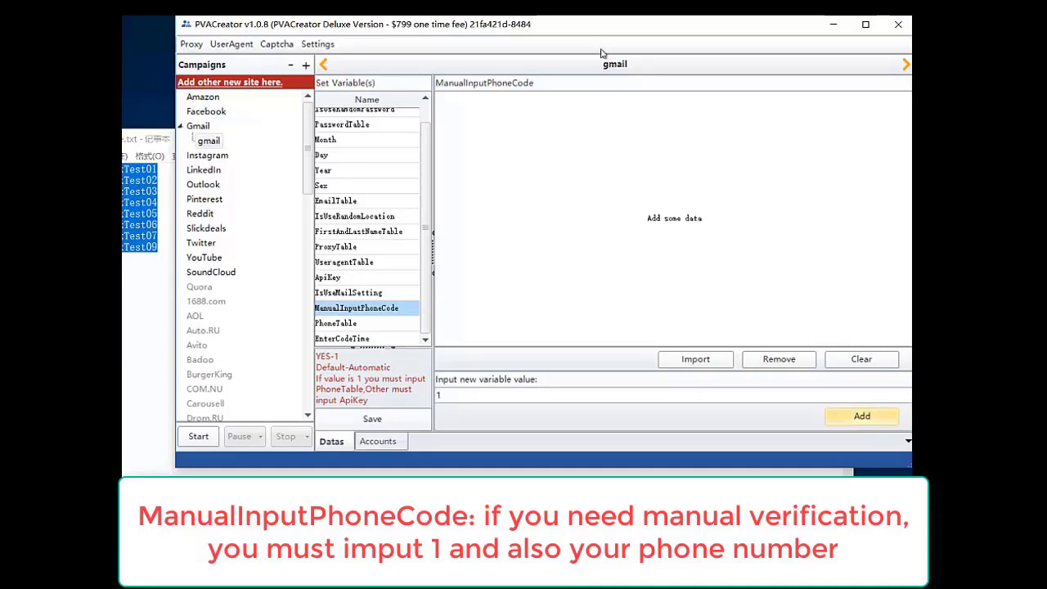
{"action": "key", "text": "Return"}
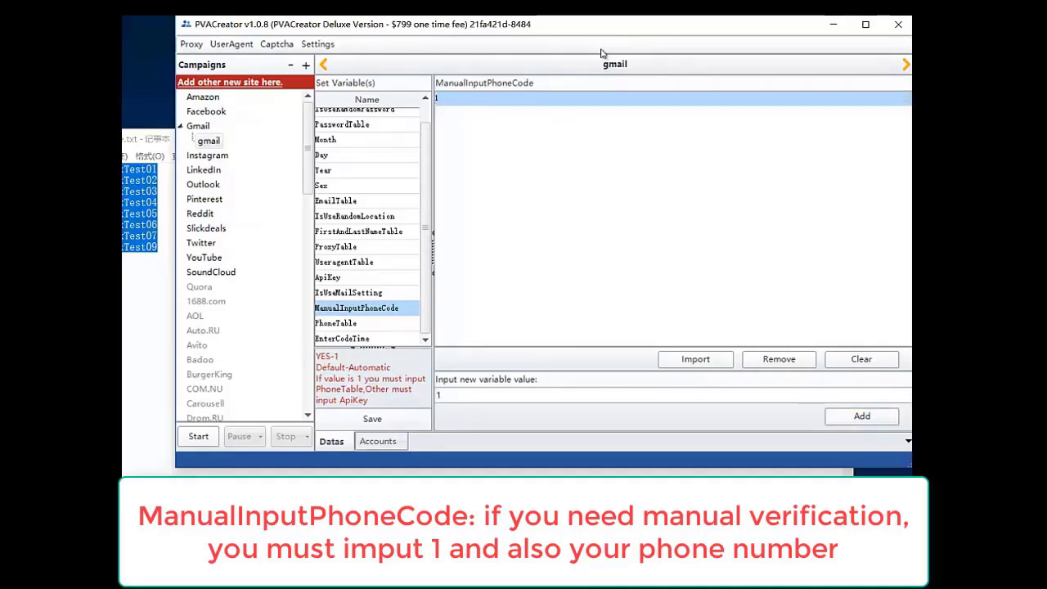
- Review the PhoneTable and EnterCodeTime variables
{"action": "key", "text": "Down"}
{"action": "key", "text": "Tab"}
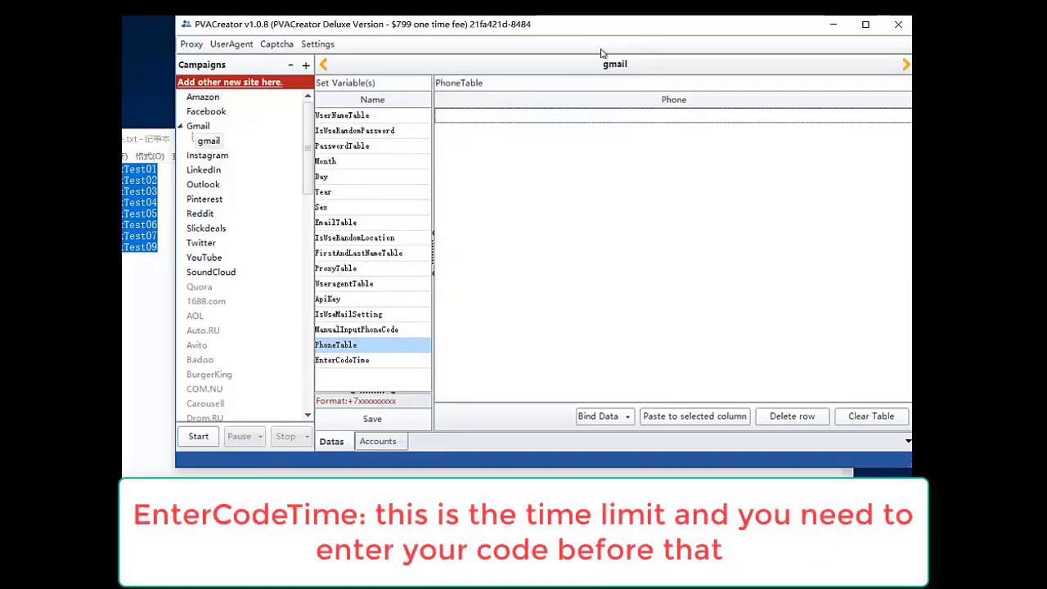
{"action": "key", "text": "Down"}
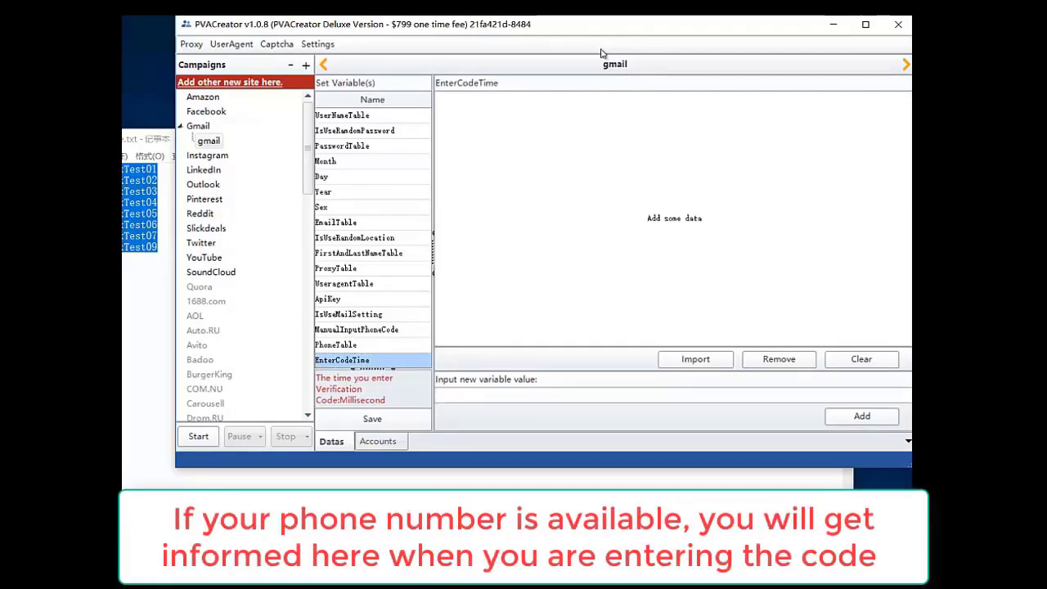
{"action": "key", "text": "Up"}
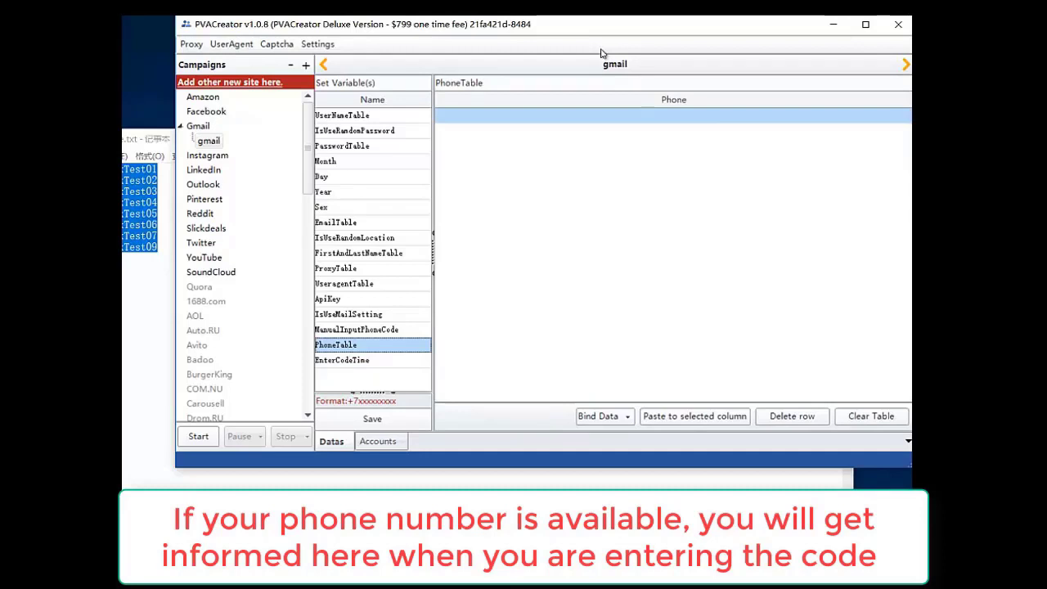
{"action": "key", "text": "Down"}
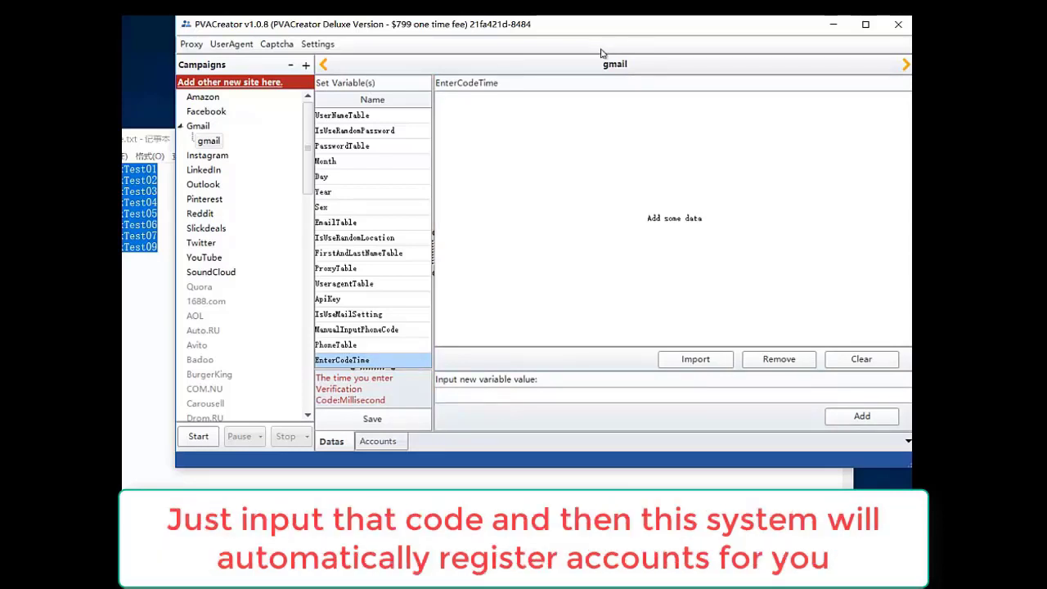
{"action": "key", "text": "Up"}
{"action": "key", "text": "Up"}
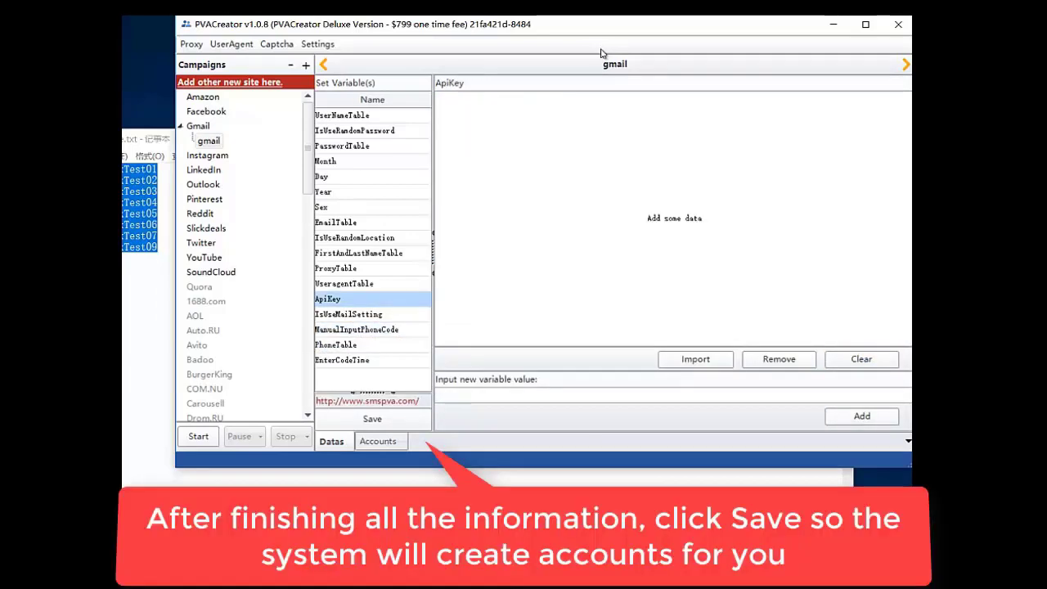
- Save the variable data, confirm recreating all accounts, and view the account list
{"action": "key", "text": "Up"}
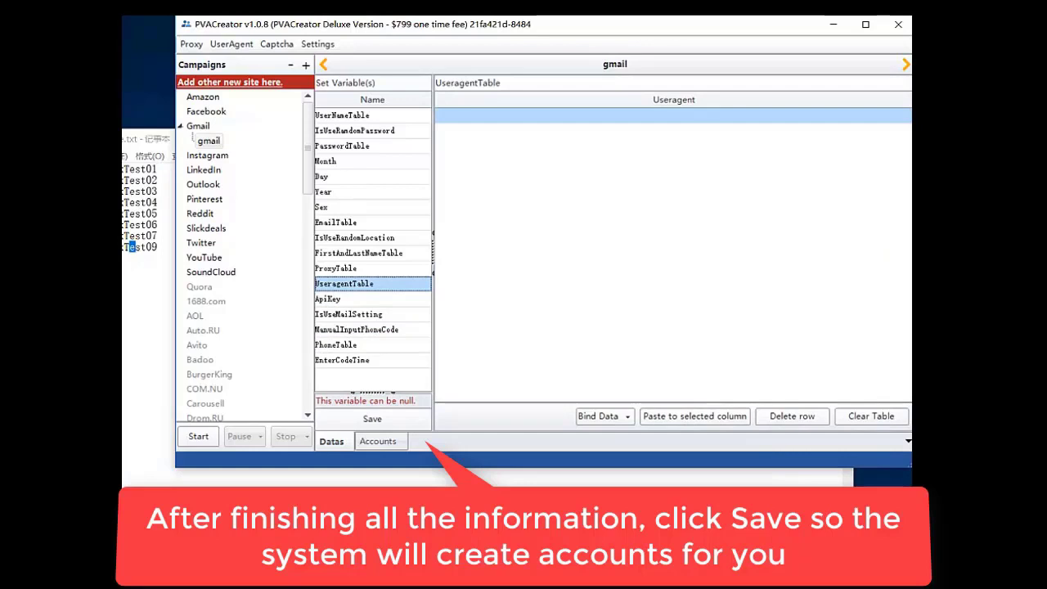
{"action": "left_click", "coordinate": [372, 418]}
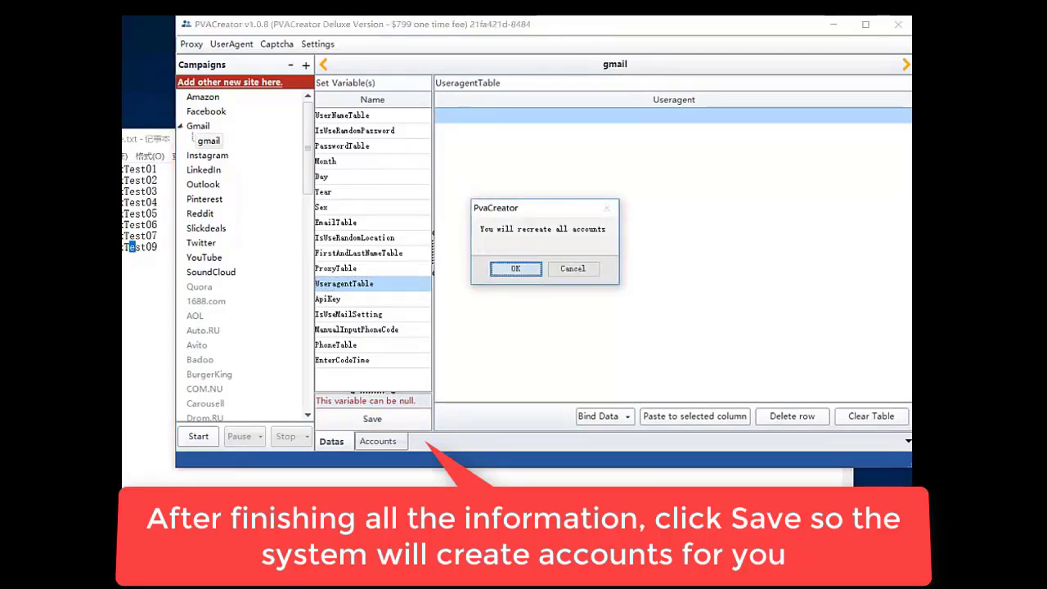
{"action": "key", "text": "Return"}
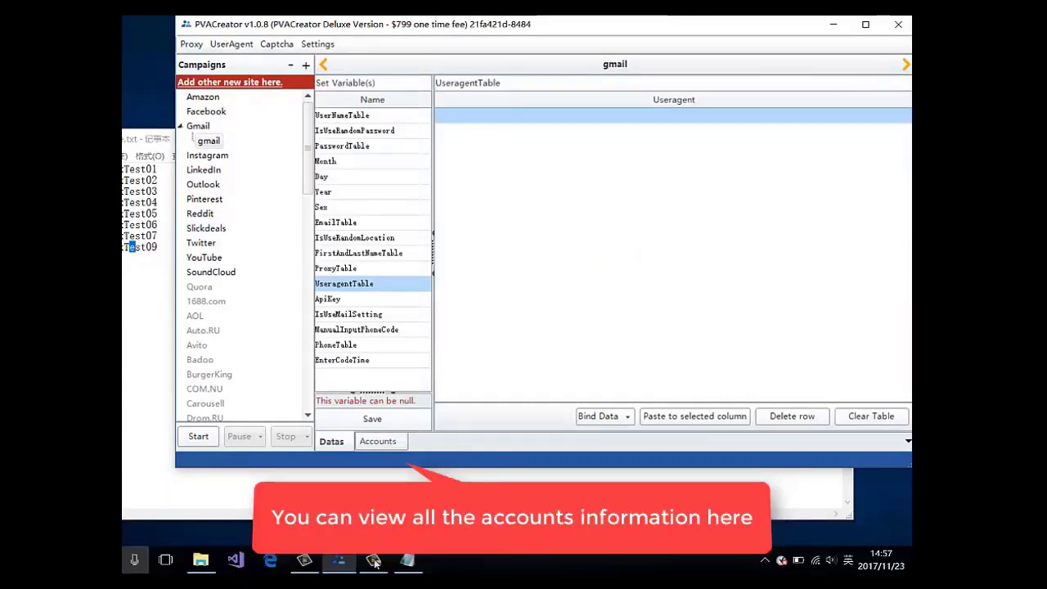
{"action": "left_click", "coordinate": [377, 441]}
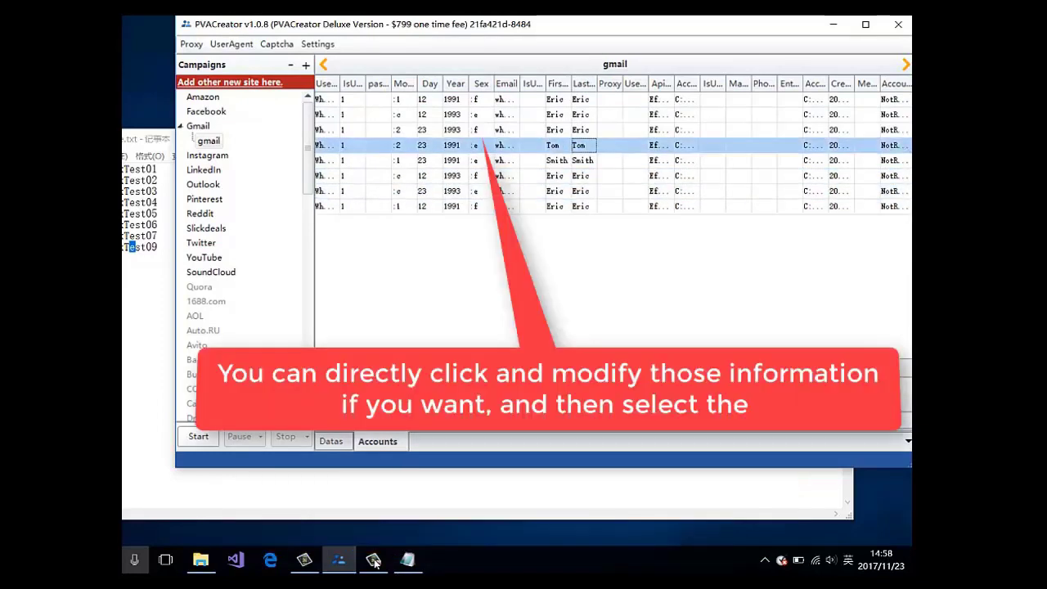
- Change the first account's Sex to e, save, and reload the list
{"action": "left_click", "coordinate": [475, 99]}
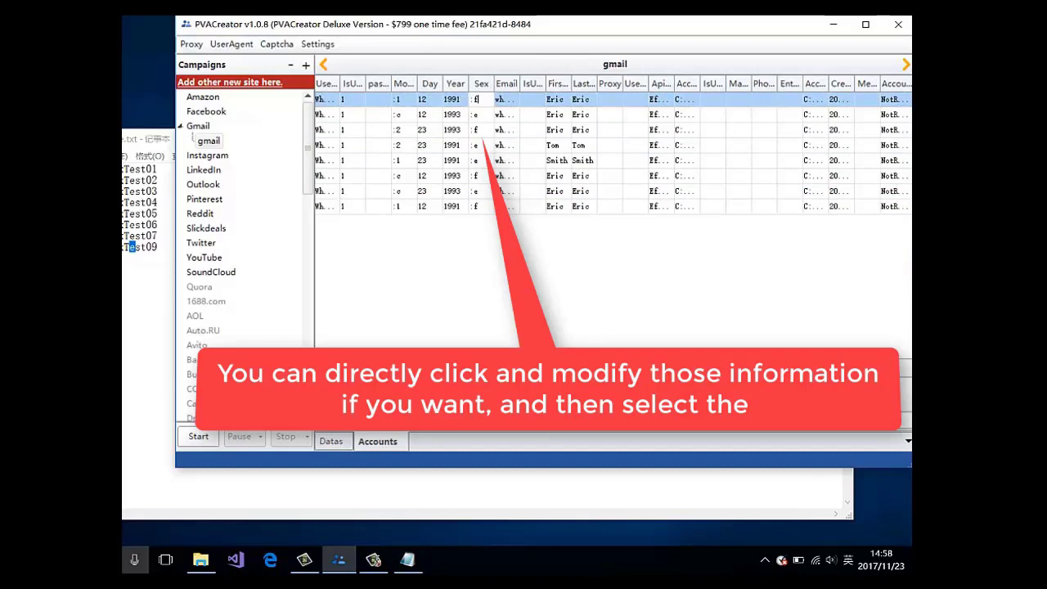
{"action": "type", "text": "e"}
{"action": "key", "text": "Return"}
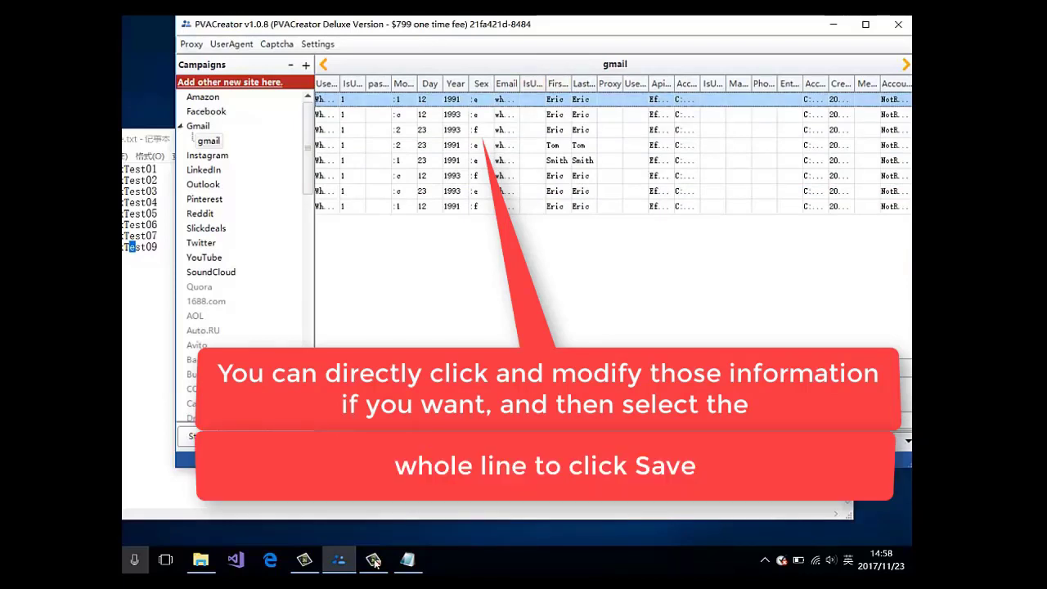
{"action": "key", "text": "ctrl+s"}
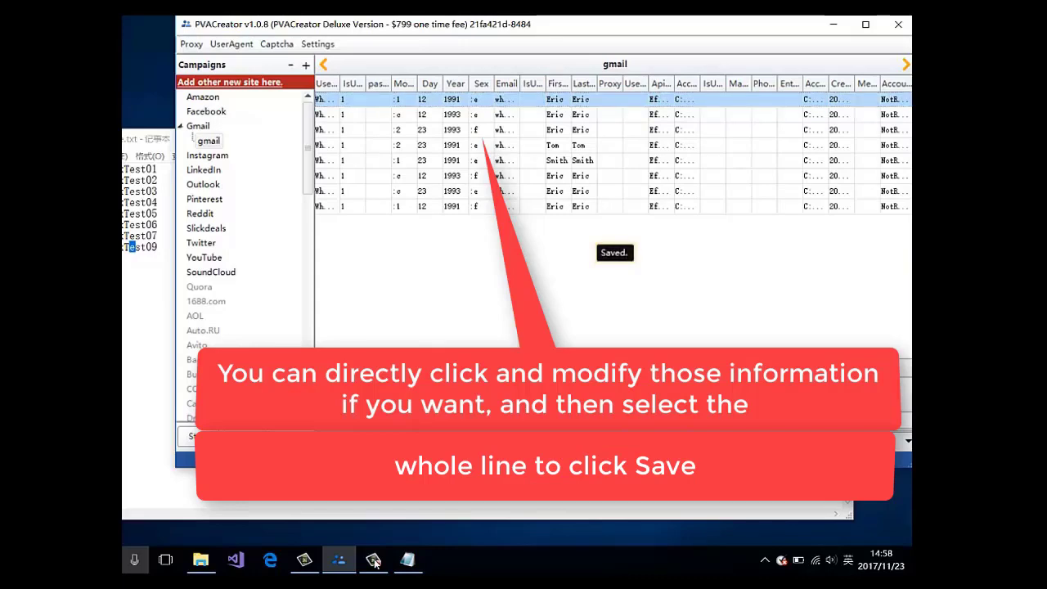
{"action": "left_click", "coordinate": [330, 441]}
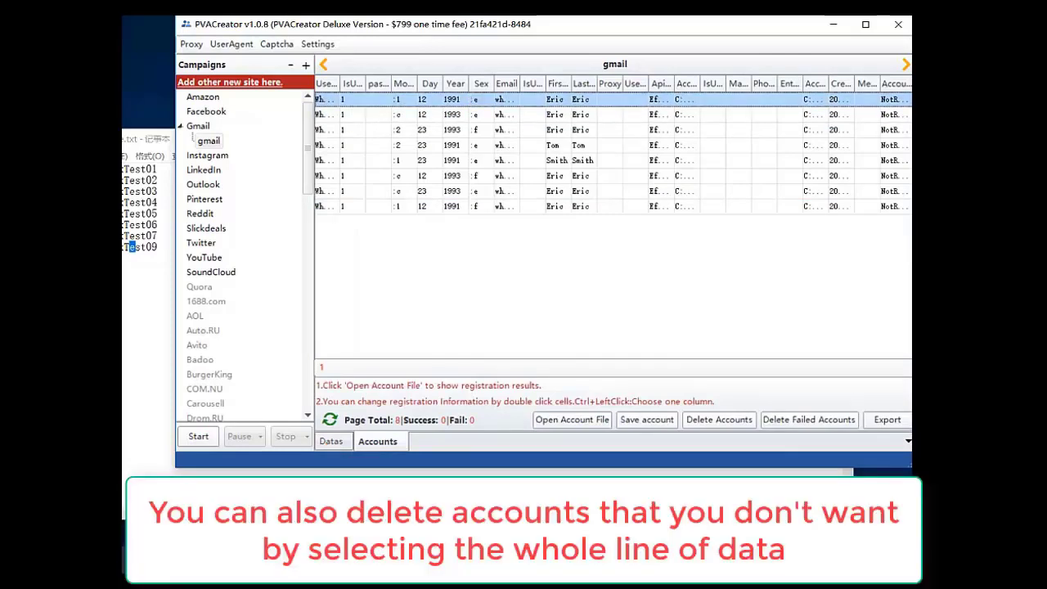
- Delete the sixth account row
{"action": "left_click", "coordinate": [609, 160]}
{"action": "left_click", "coordinate": [319, 175]}
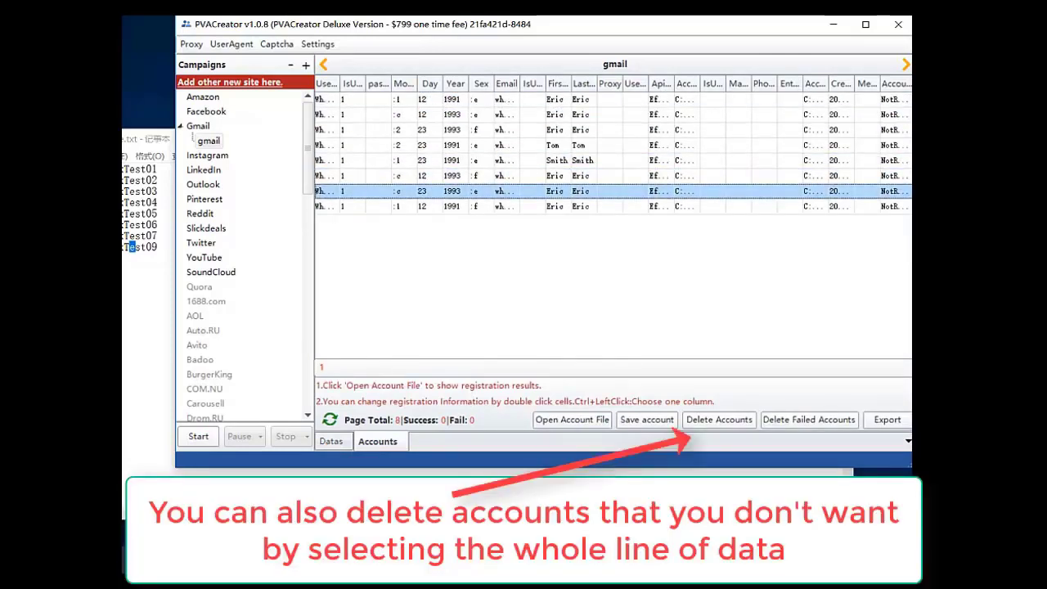
{"action": "left_click", "coordinate": [583, 175]}
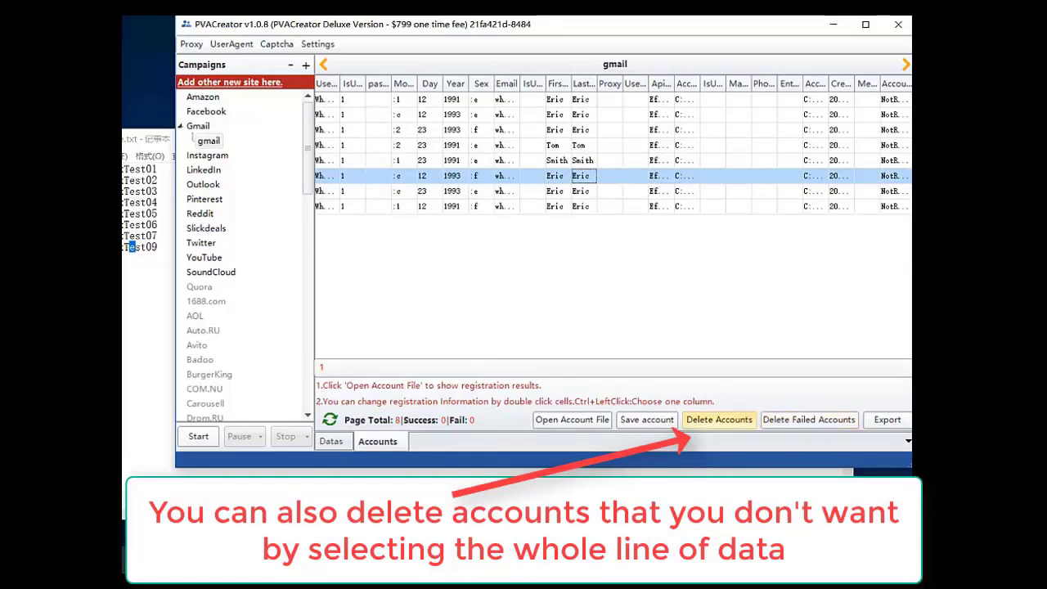
{"action": "left_click", "coordinate": [719, 418]}
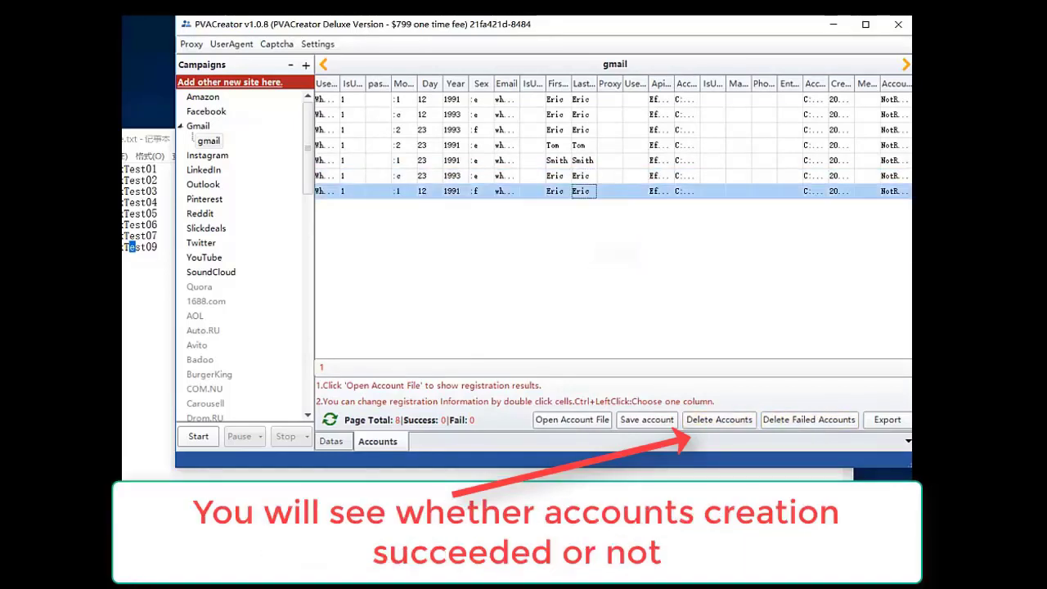
{"action": "left_click", "coordinate": [584, 145]}
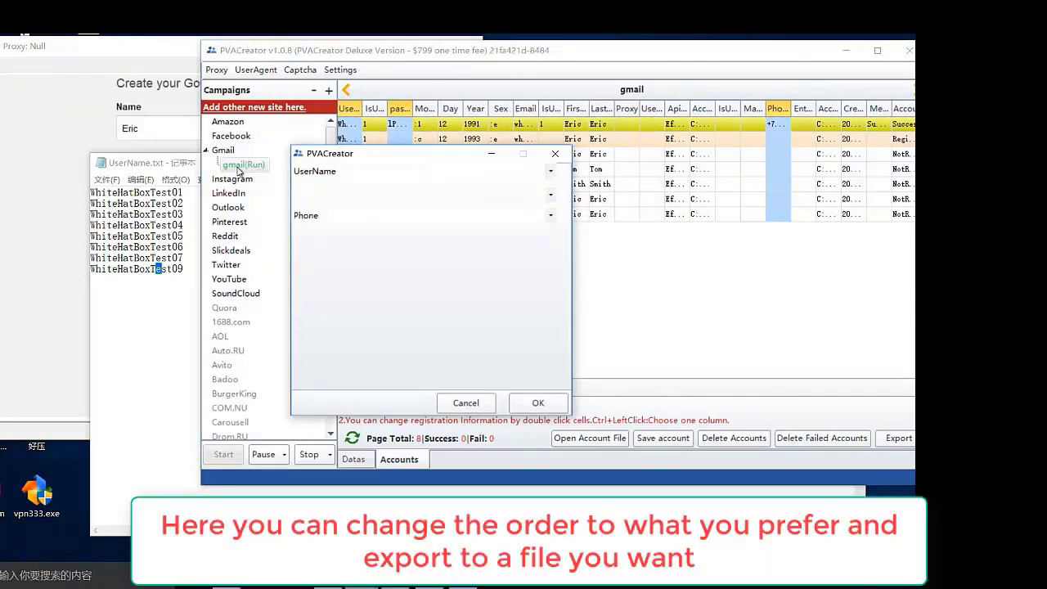
- Save the account export as a CSV file on the desktop
{"action": "key", "text": "Return"}
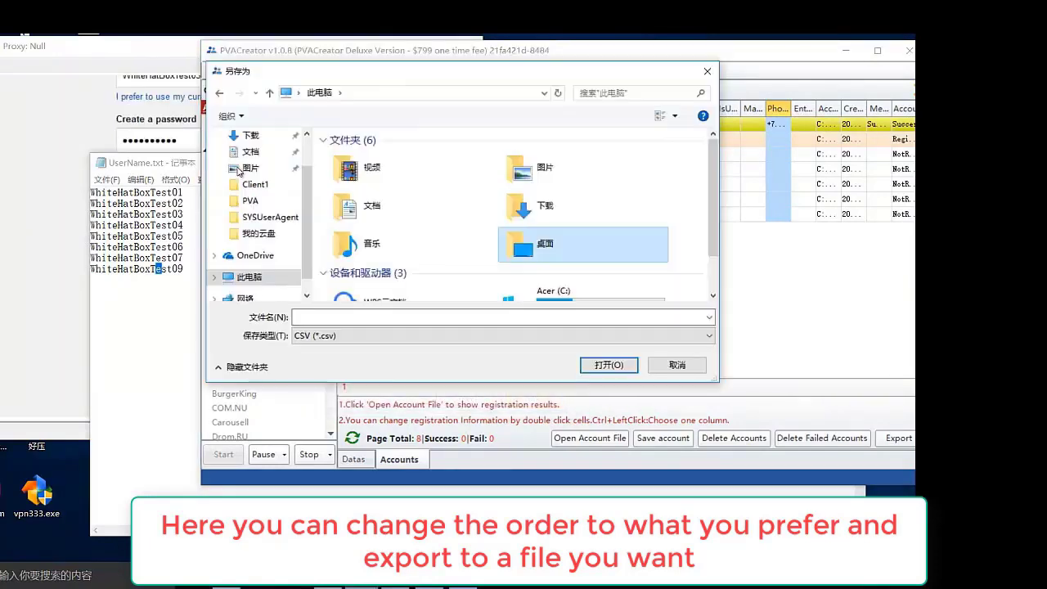
{"action": "key", "text": "Return"}
{"action": "key", "text": "Menu"}
{"action": "key", "text": "Return"}
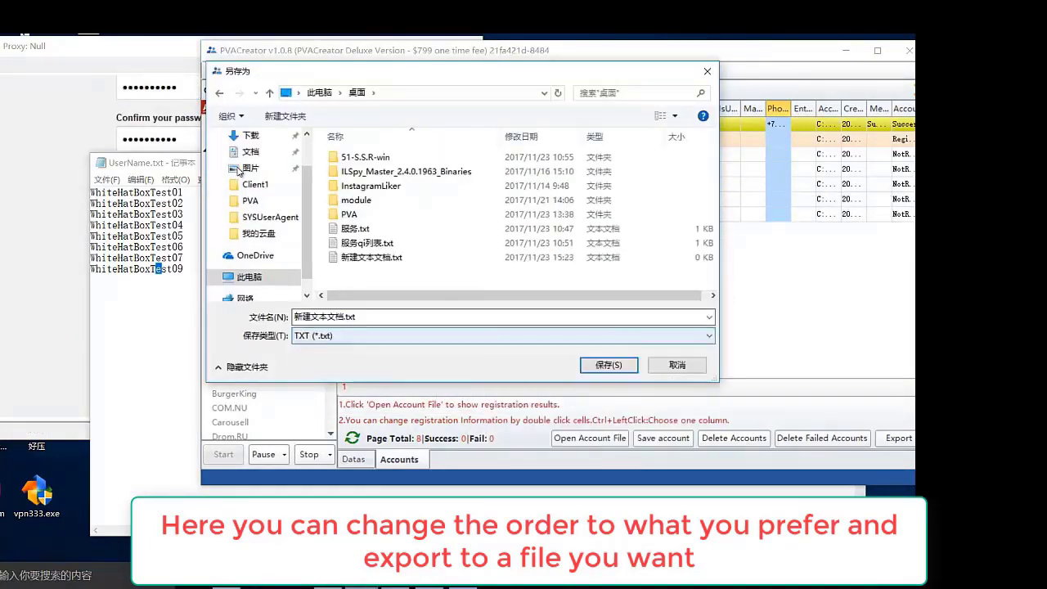
{"action": "key", "text": "alt+Down"}
{"action": "key", "text": "Return"}
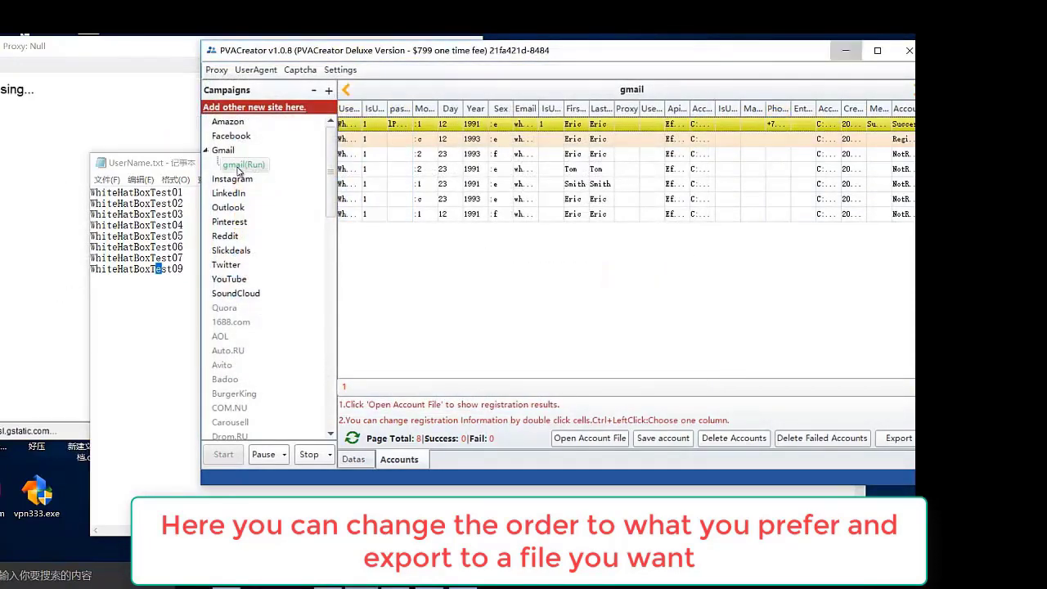
- Open the exported CSV file from the desktop in Notepad
{"action": "left_click", "coordinate": [842, 50]}
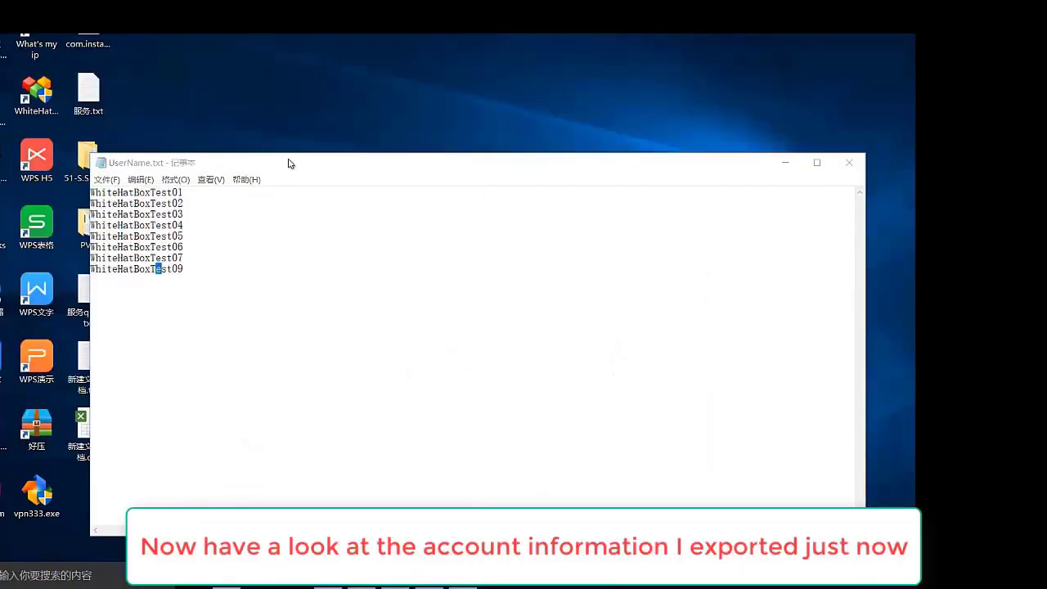
{"action": "left_click_drag", "start_coordinate": [445, 171], "coordinate": [500, 123]}
{"action": "left_click", "coordinate": [88, 430]}
{"action": "right_click", "coordinate": [92, 427]}
{"action": "mouse_move", "coordinate": [194, 219]}
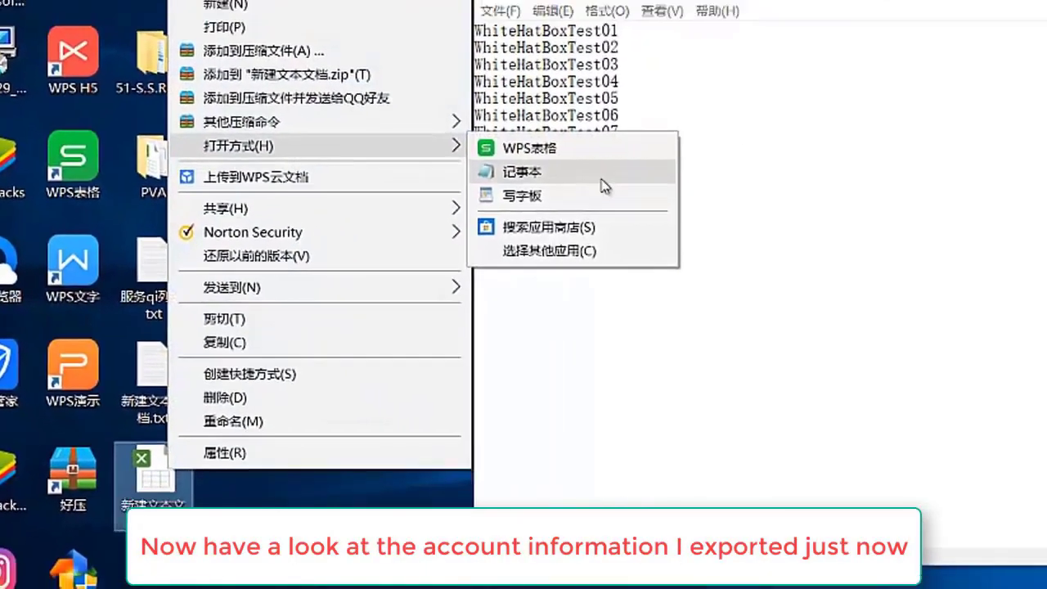
{"action": "left_click", "coordinate": [611, 153]}
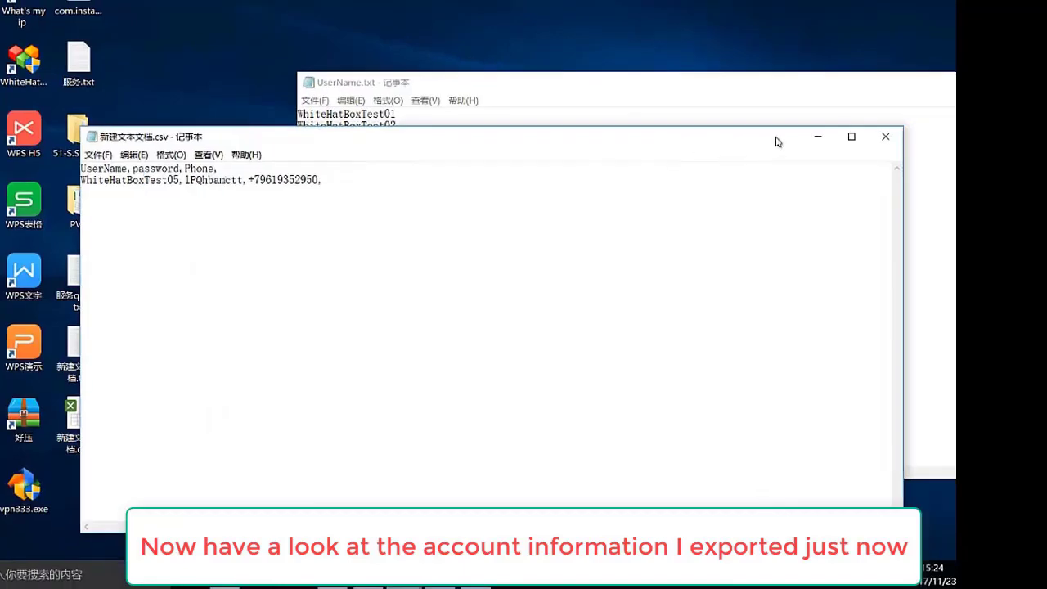